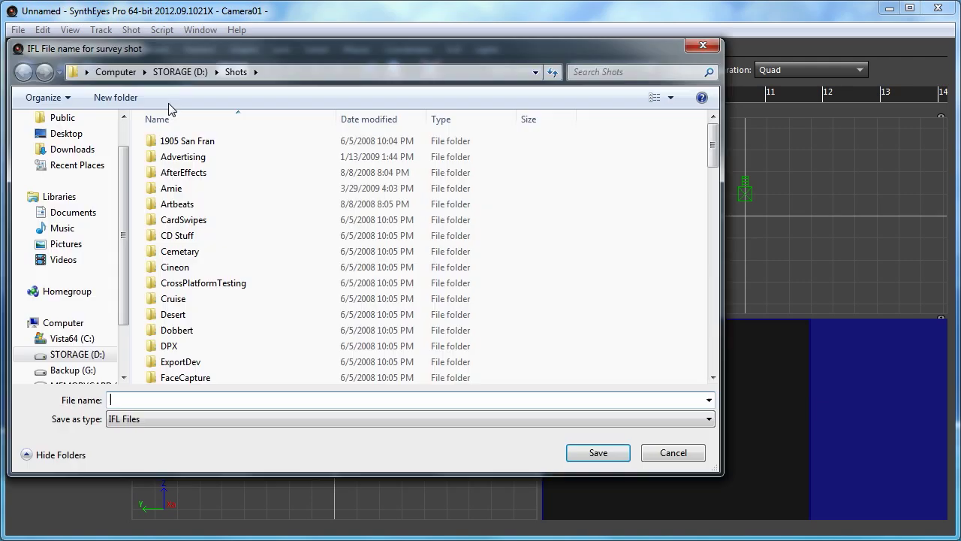
Save the survey shot's IFL file as cabint in the Shots\RebelXT\LogCabin folder
scroll(581, 237, "down", 1)
scroll(583, 243, "down", 11)
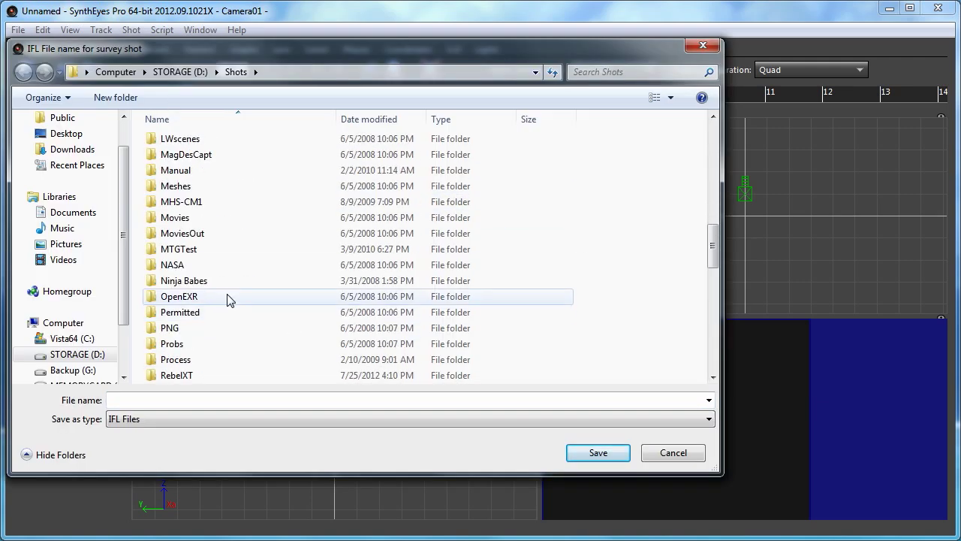
double_click(180, 374)
double_click(278, 166)
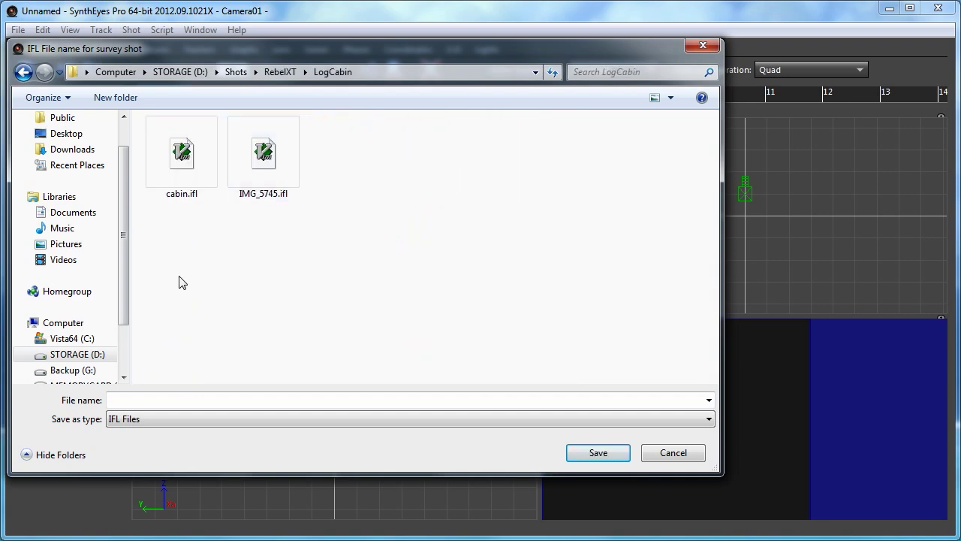
left_click(160, 400)
type("vs")
key("BackSpace")
key("BackSpace")
type("c")
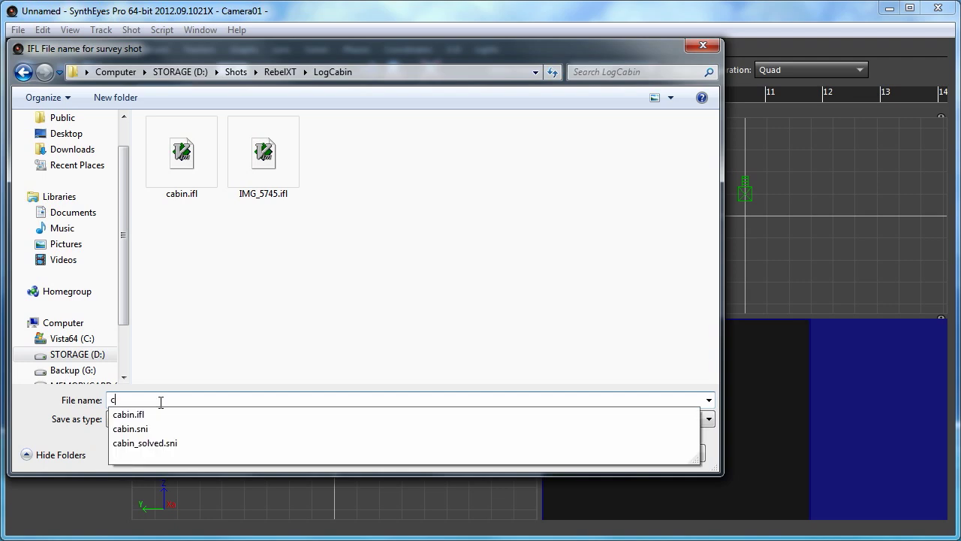
type("abint")
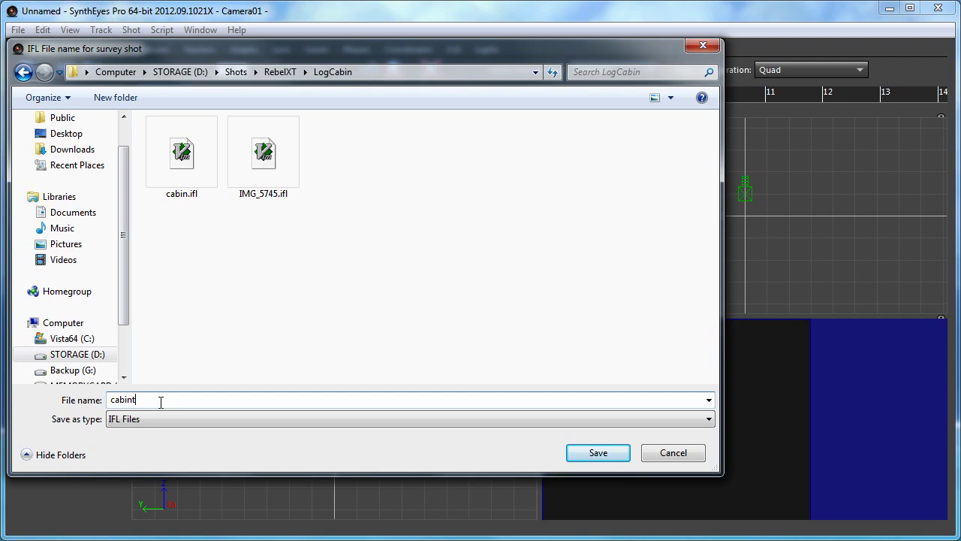
left_click(586, 458)
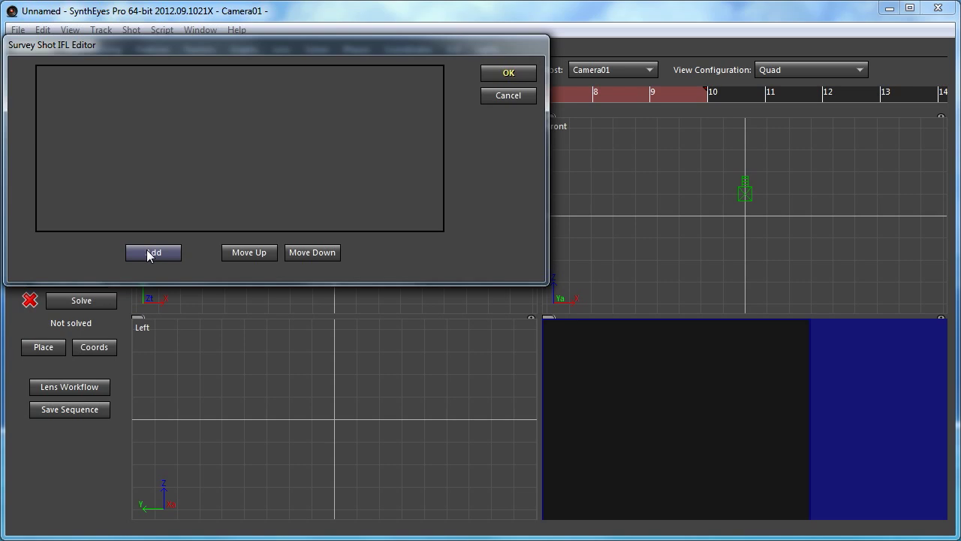
Add IMG_5745.JPG from the Shots\RebelXT\LogCabin folder to the survey shot's image list
left_click(153, 253)
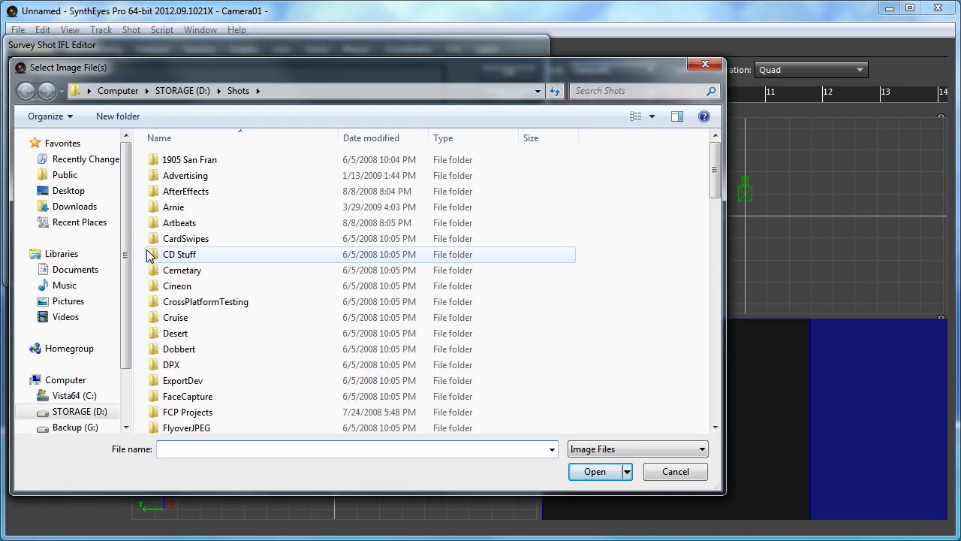
scroll(612, 297, "down", 5)
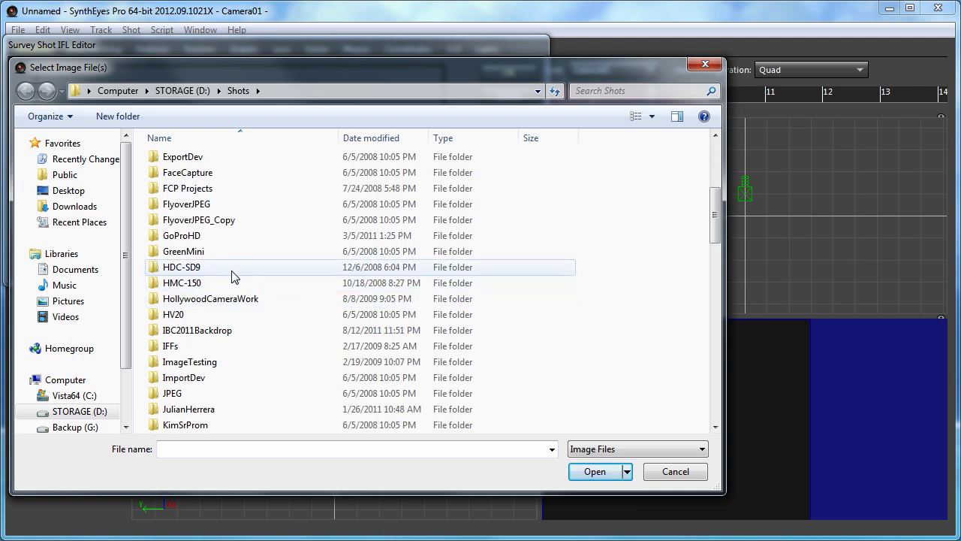
scroll(547, 300, "down", 3)
scroll(546, 300, "down", 6)
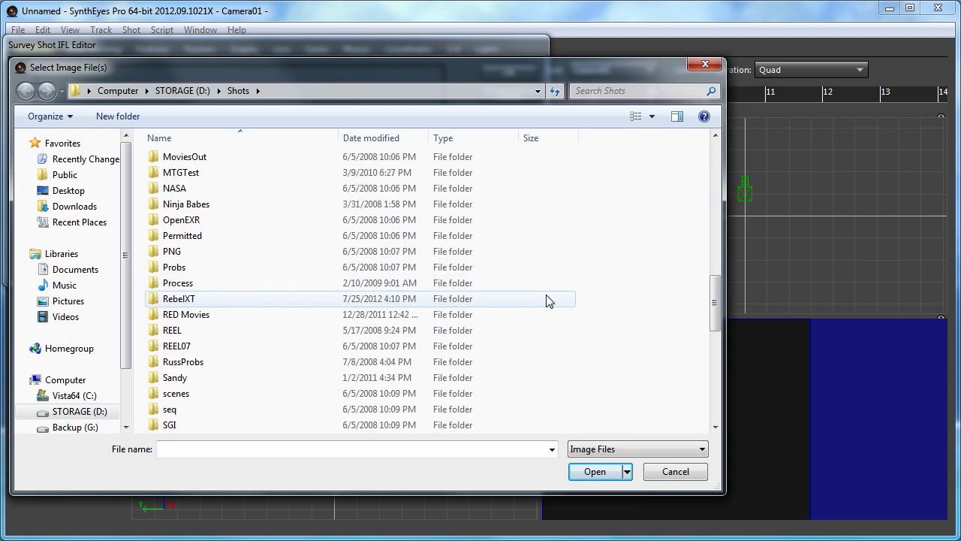
double_click(256, 300)
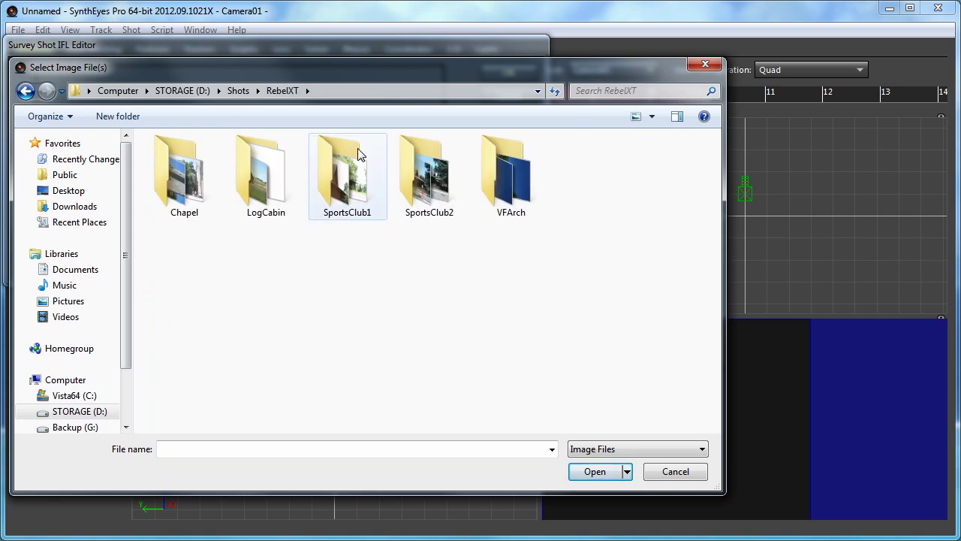
double_click(262, 201)
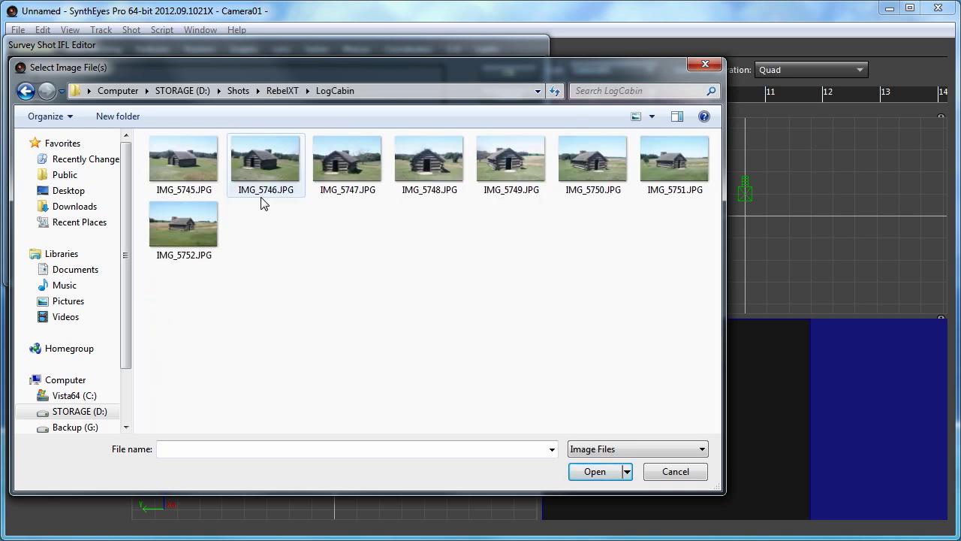
left_click(155, 168)
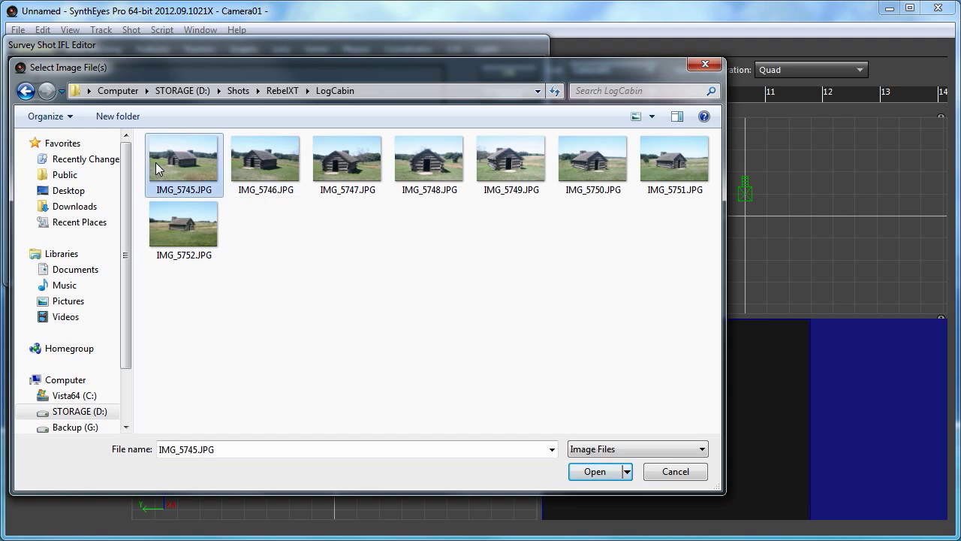
left_click(584, 476)
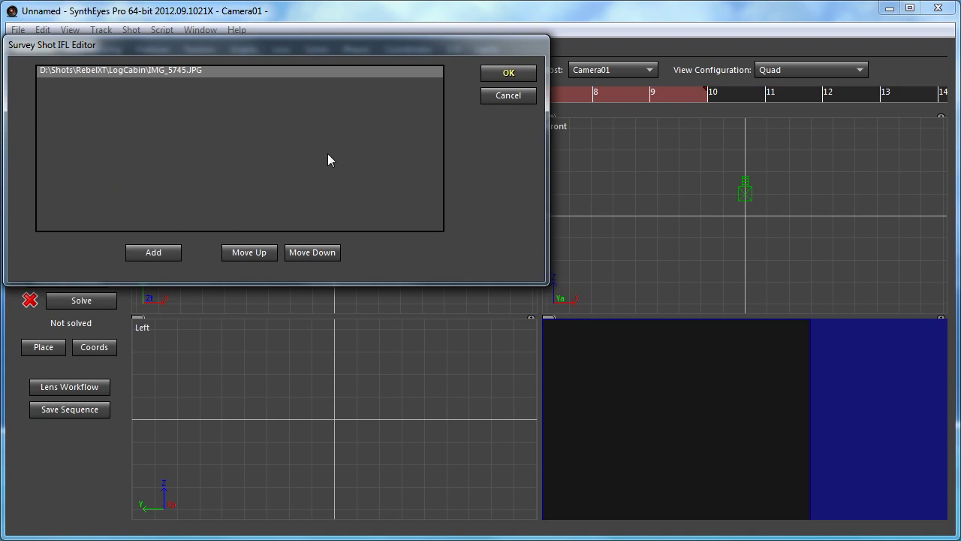
Add the remaining cabin photos, IMG_5746.JPG through IMG_5752.JPG, from the LogCabin folder to the image list
left_click(155, 254)
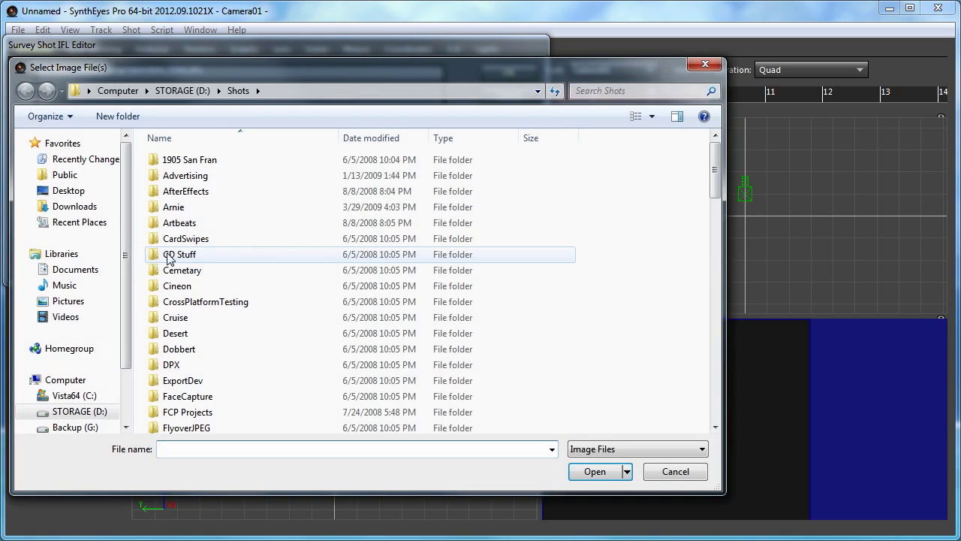
scroll(593, 280, "down", 14)
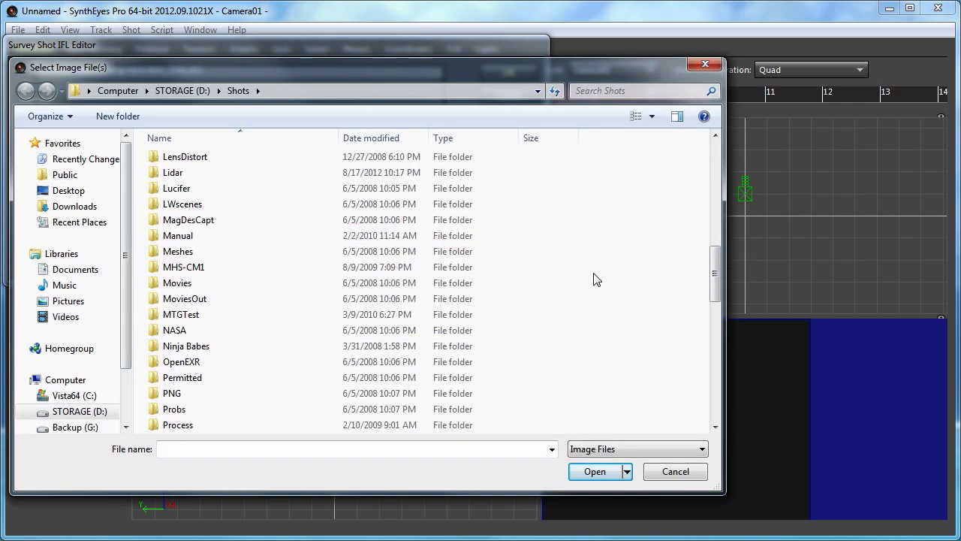
double_click(208, 300)
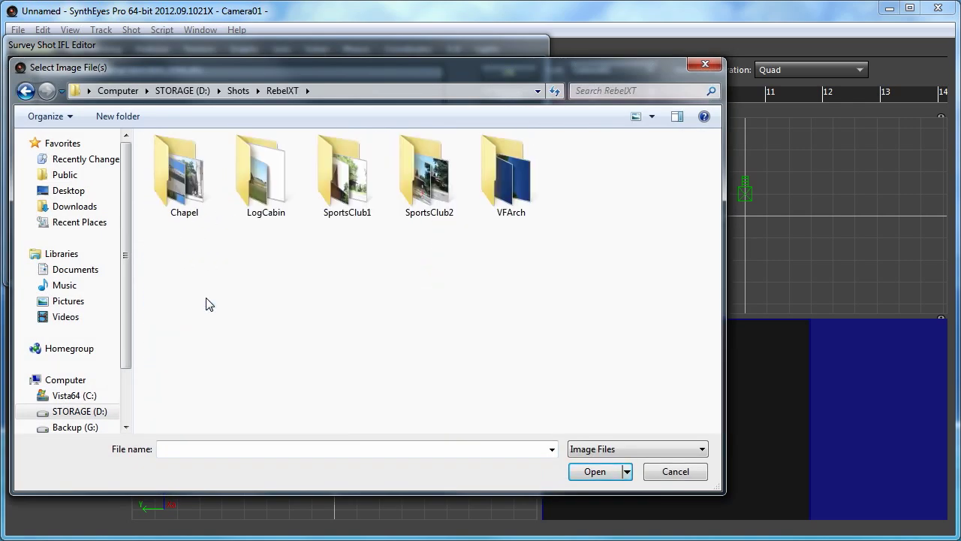
double_click(252, 155)
left_click(252, 158)
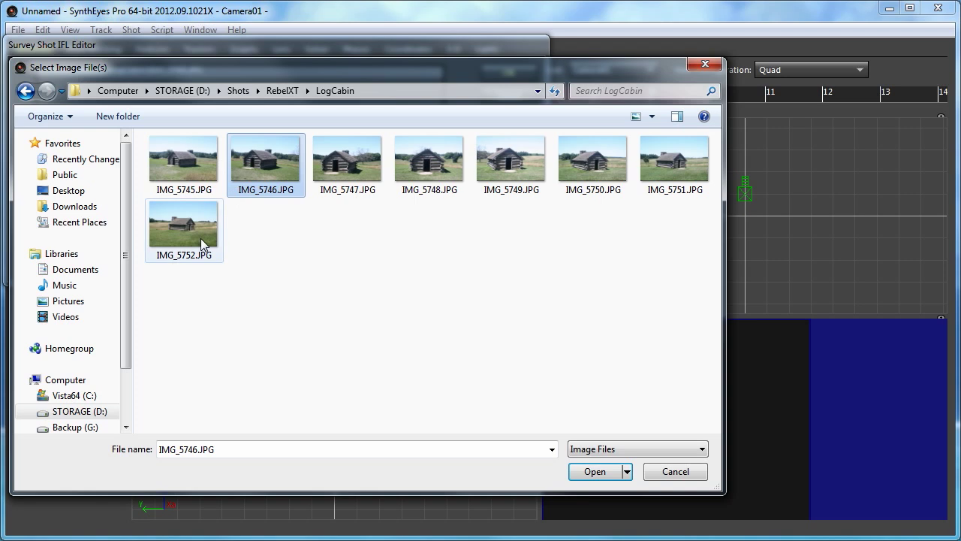
left_click(182, 227, "shift")
left_click(599, 473)
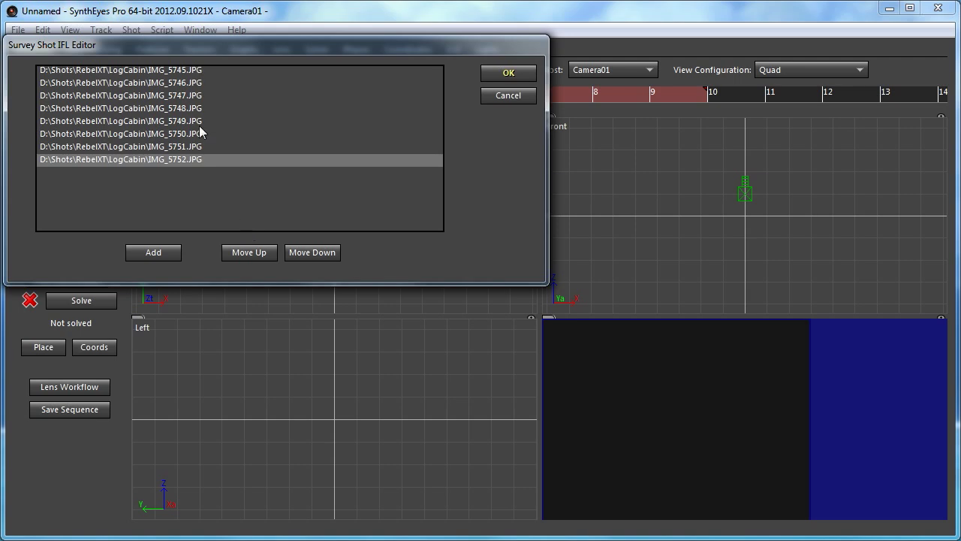
Move IMG_5752.JPG two places up in the image list and return it to the end
left_click(256, 254)
left_click(256, 254)
left_click(313, 256)
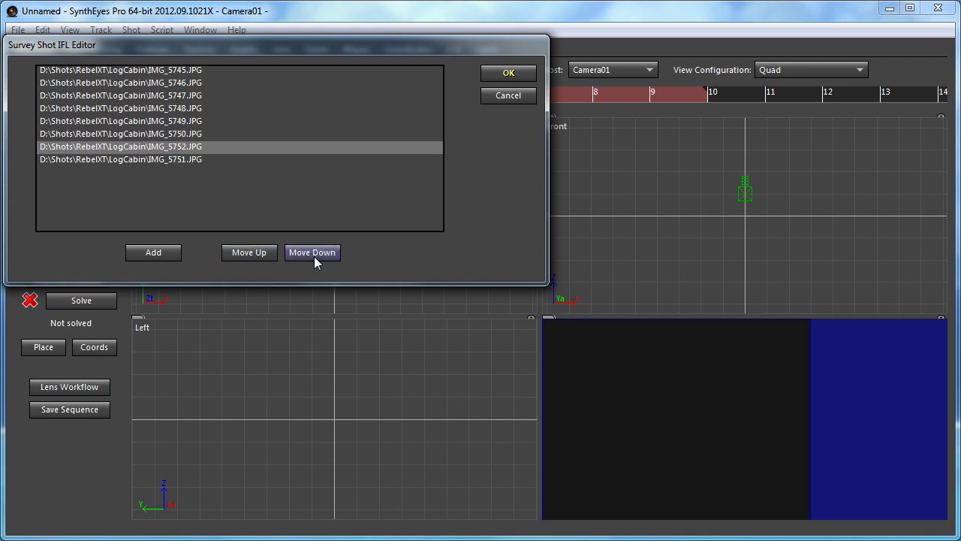
left_click(314, 256)
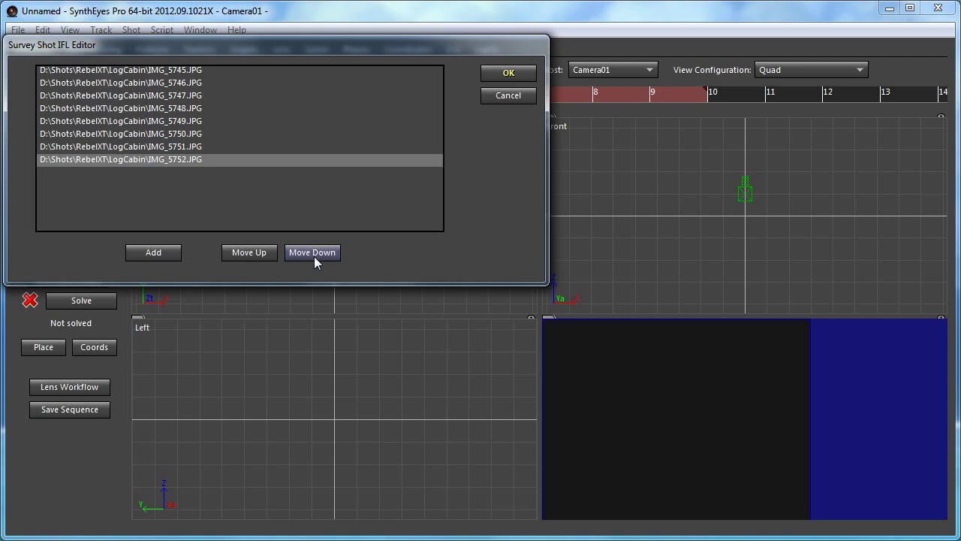
Accept the image list and load the survey shot with its default shot settings
left_click(509, 75)
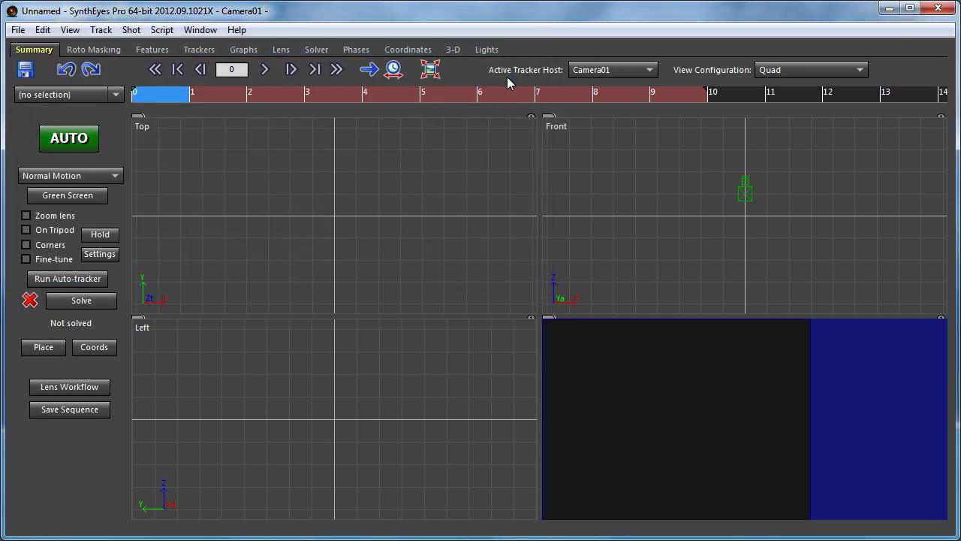
left_click_drag(479, 273, 407, 130)
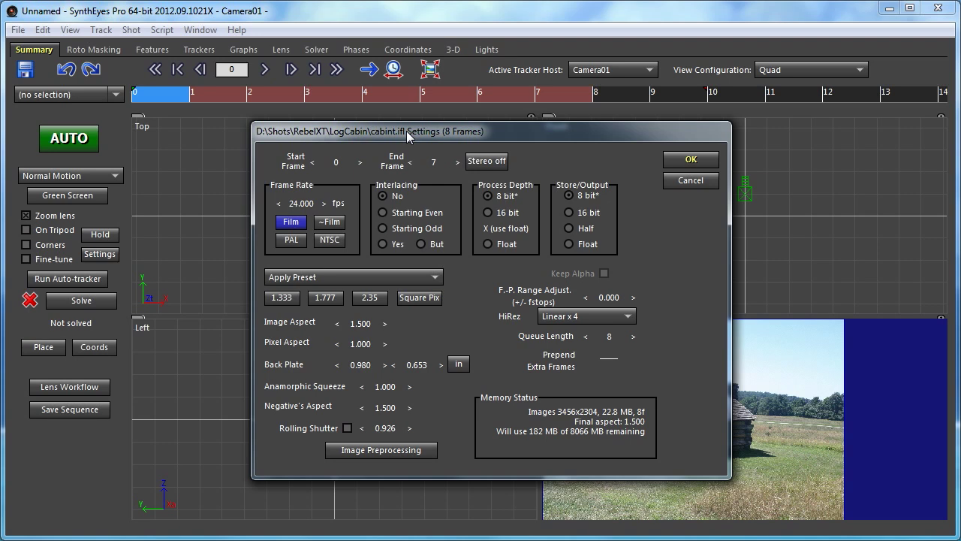
left_click(678, 165)
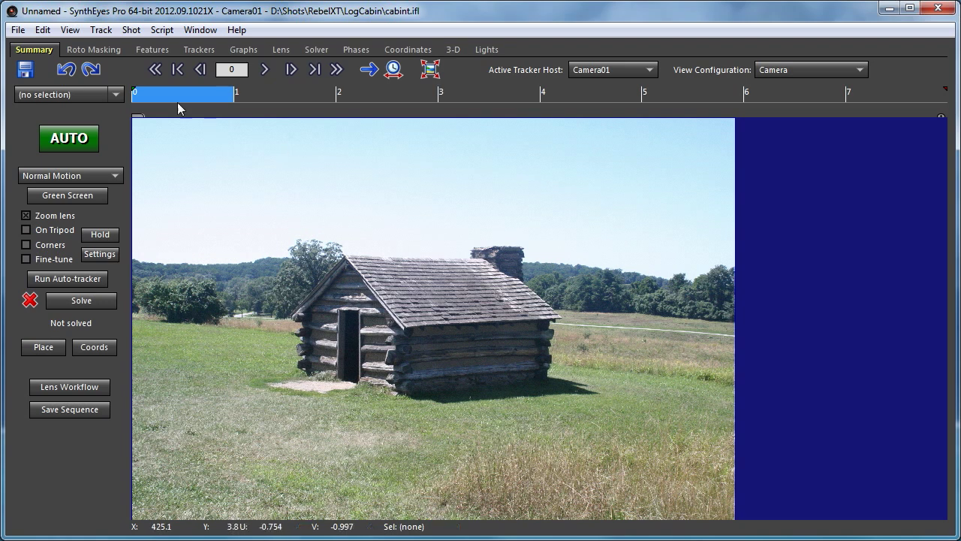
Turn on Lock Z-Drop and set the tracking mode to Hand-held: Sticky
left_click(107, 30)
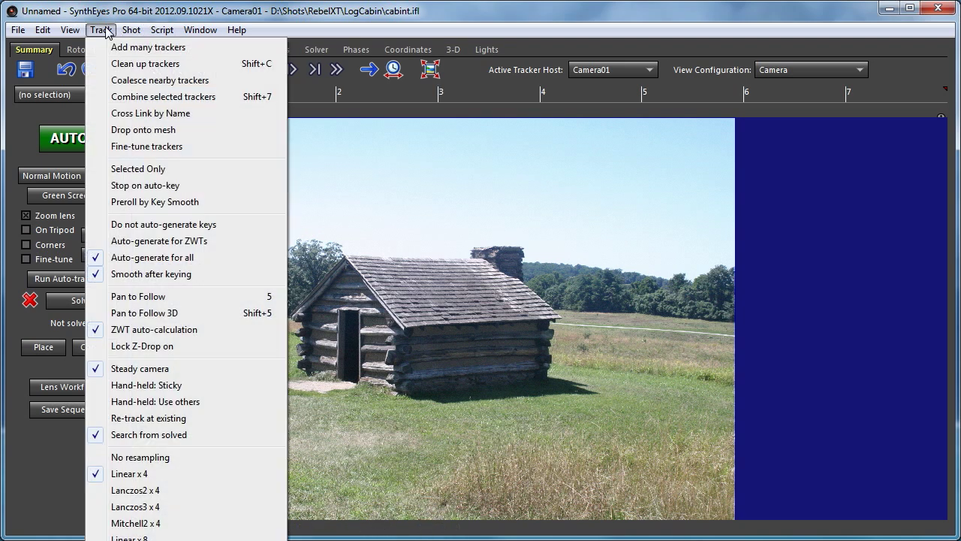
left_click(144, 347)
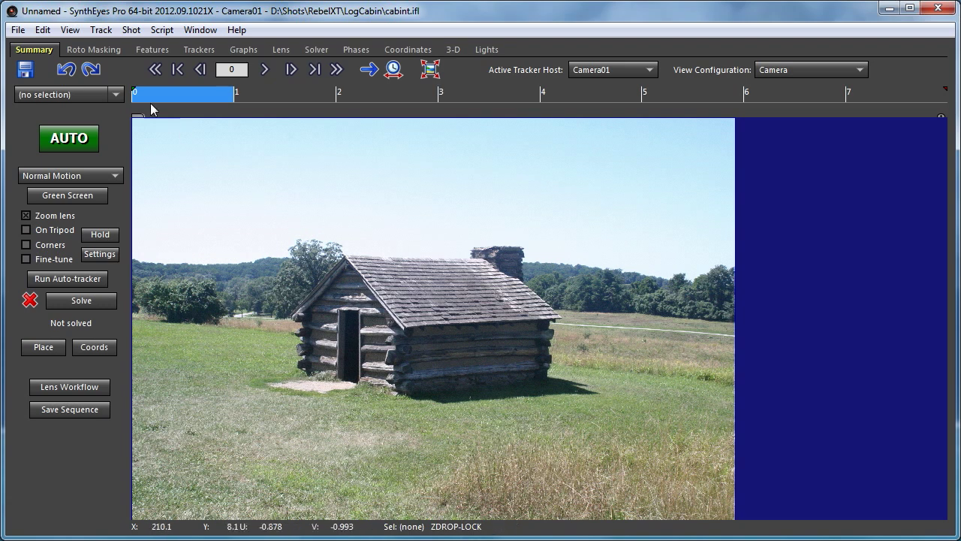
left_click(102, 30)
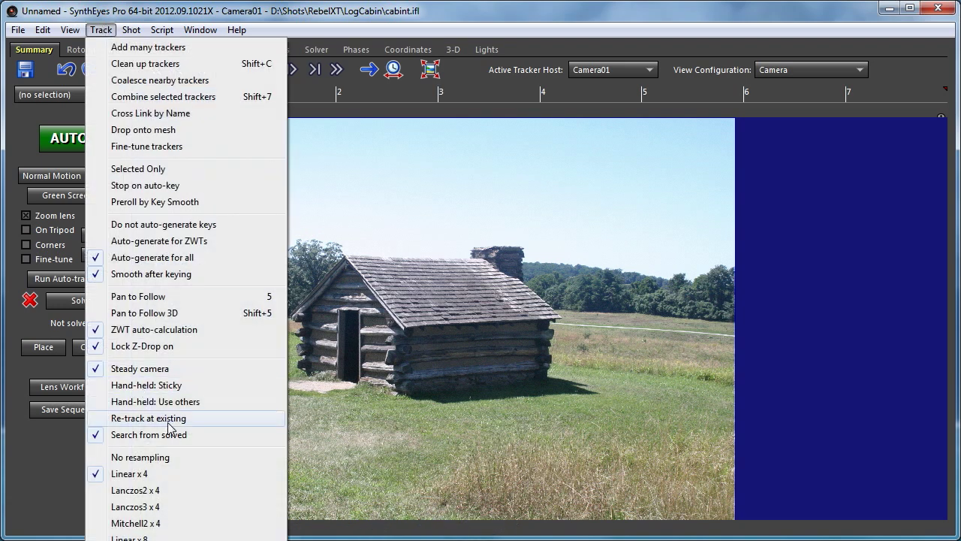
left_click(161, 385)
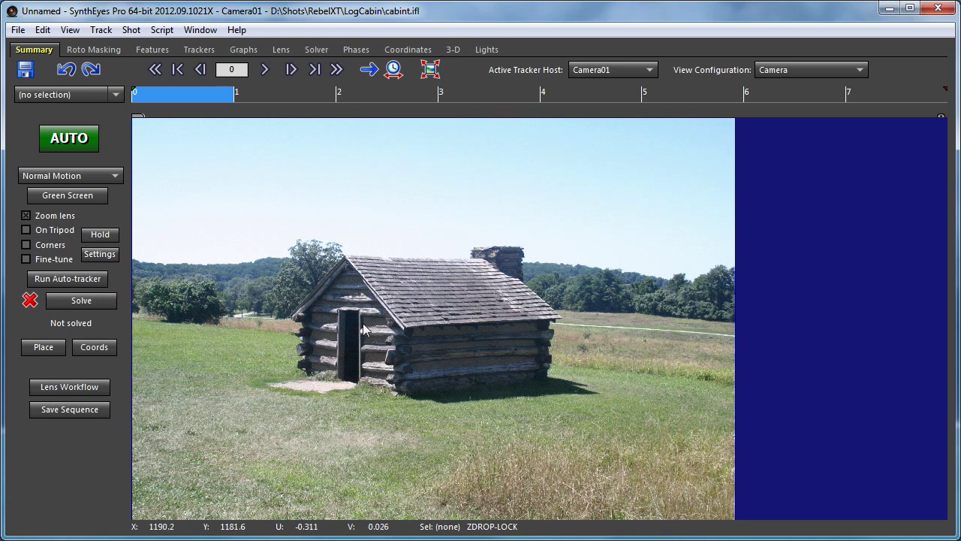
Create a tracker on the cabin's lower roof corner to the right of the door in frame 0 and align it in frame 1
left_click(407, 328)
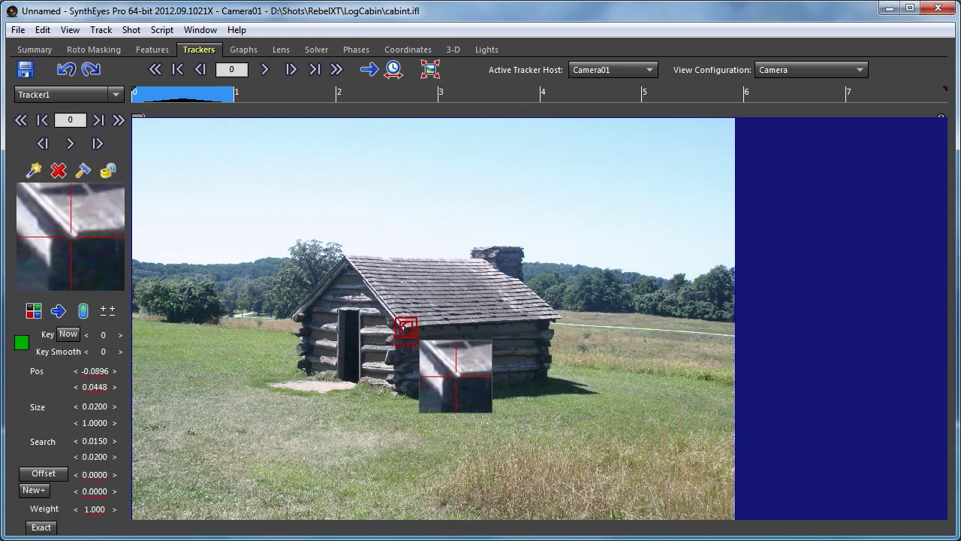
left_click_drag(407, 328, 407, 330)
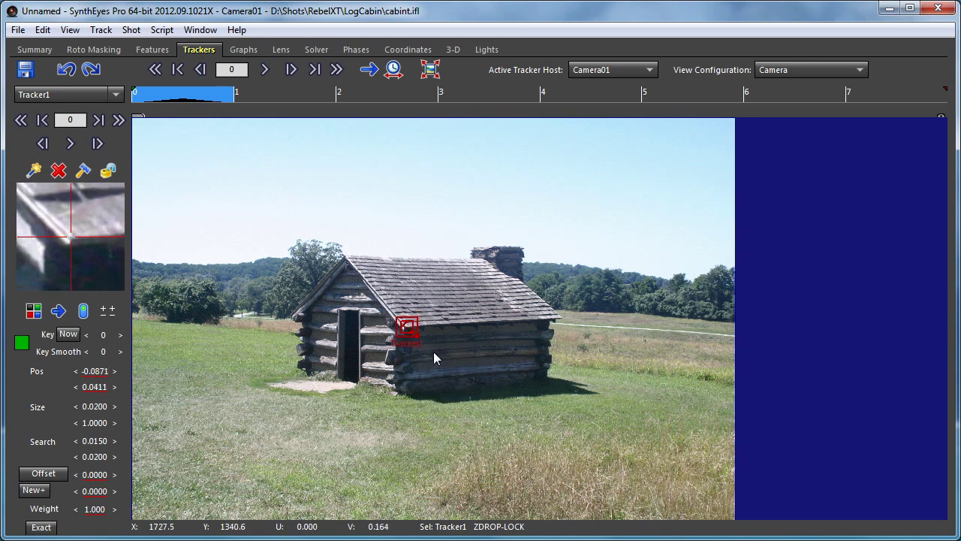
key("period")
left_click_drag(429, 331, 420, 332)
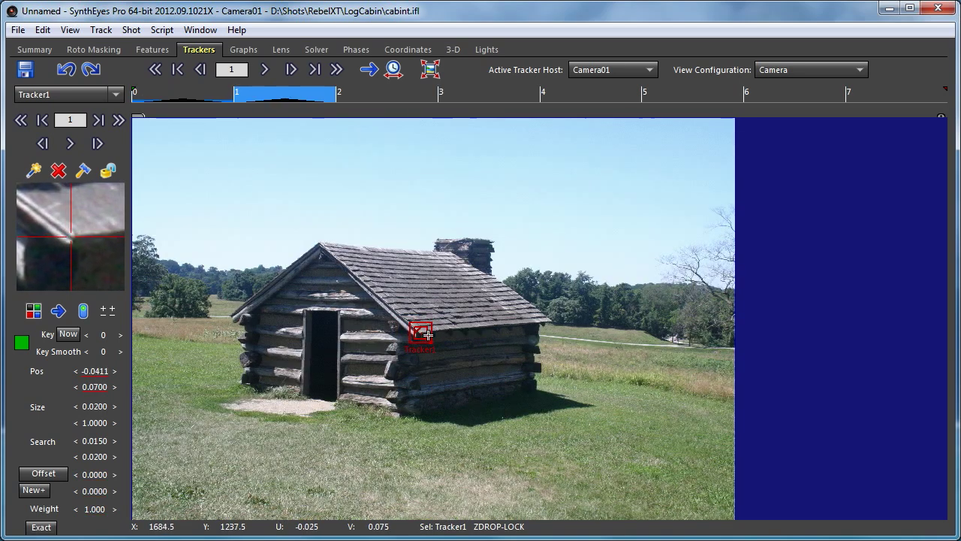
Place the roof-corner tracker on the same corner in frames 2, 3 and 5
key("period")
left_click_drag(481, 366, 482, 354)
key("period")
left_click_drag(586, 345, 583, 344)
key("period")
key("period")
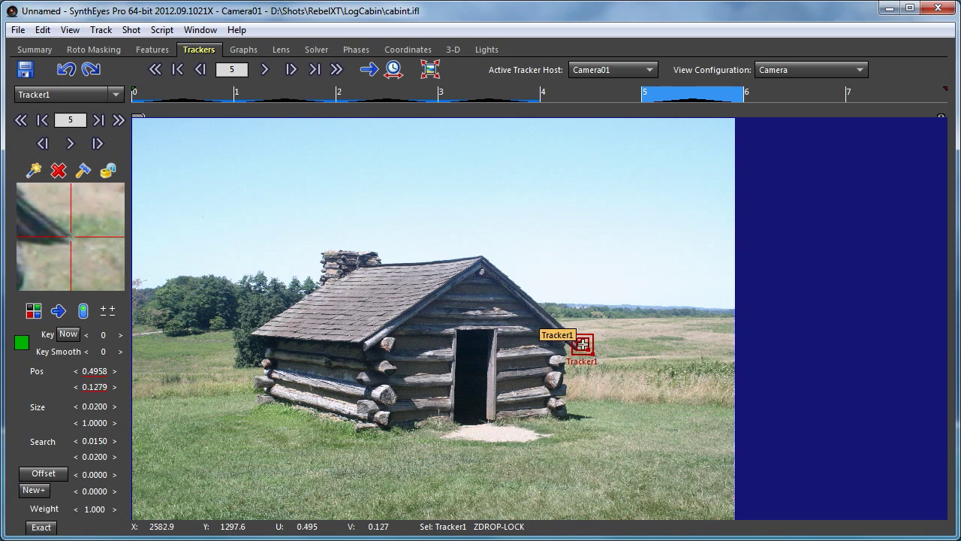
Place the roof-corner tracker on the same corner in frames 7, 6 and 4
key("period")
key("period")
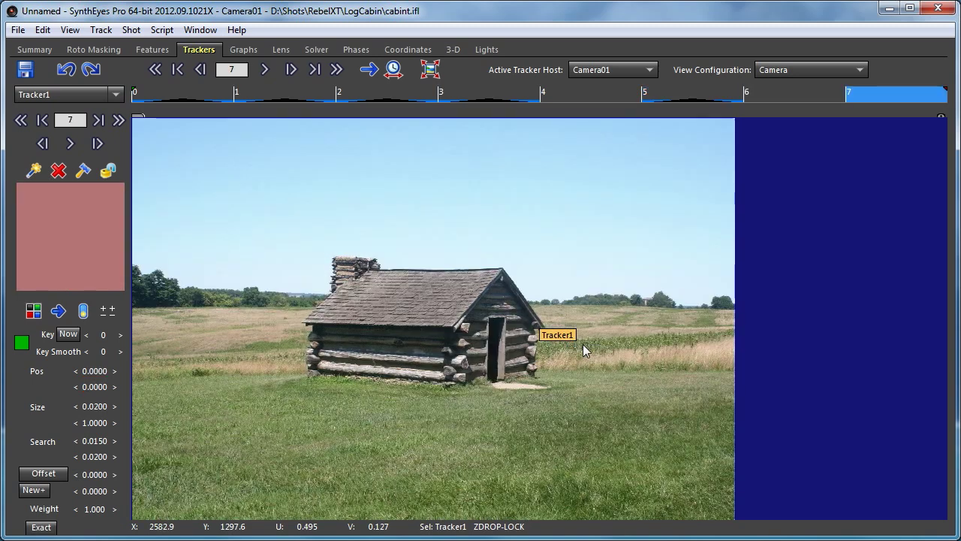
left_click_drag(543, 327, 546, 327)
key("comma")
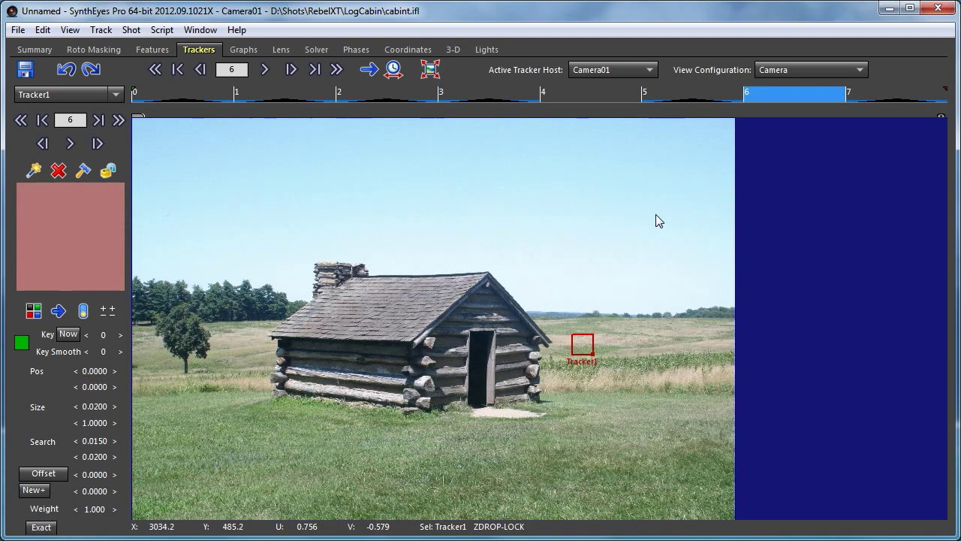
left_click_drag(552, 341, 564, 328)
key("s")
key("s")
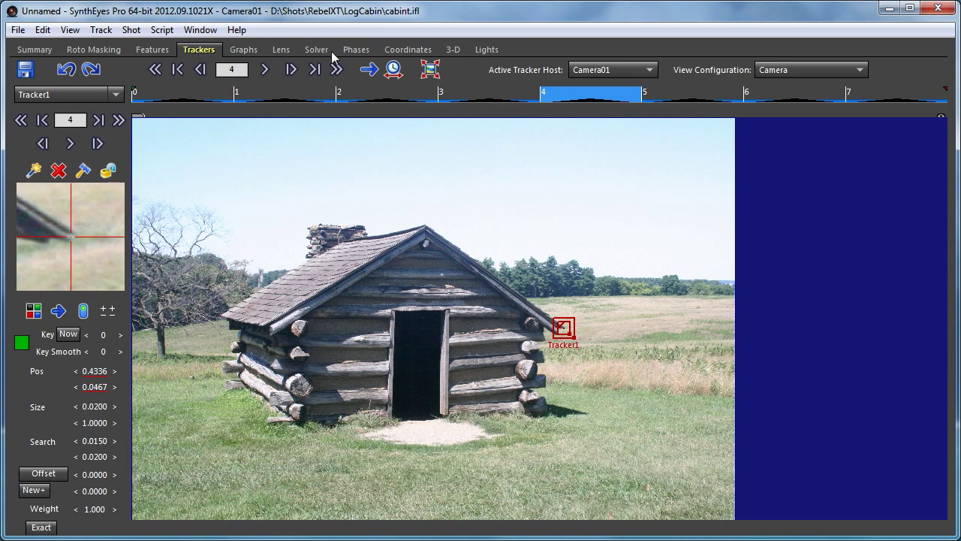
Lock the finished roof-corner tracker and return to the first frame of the shot
left_click(426, 186)
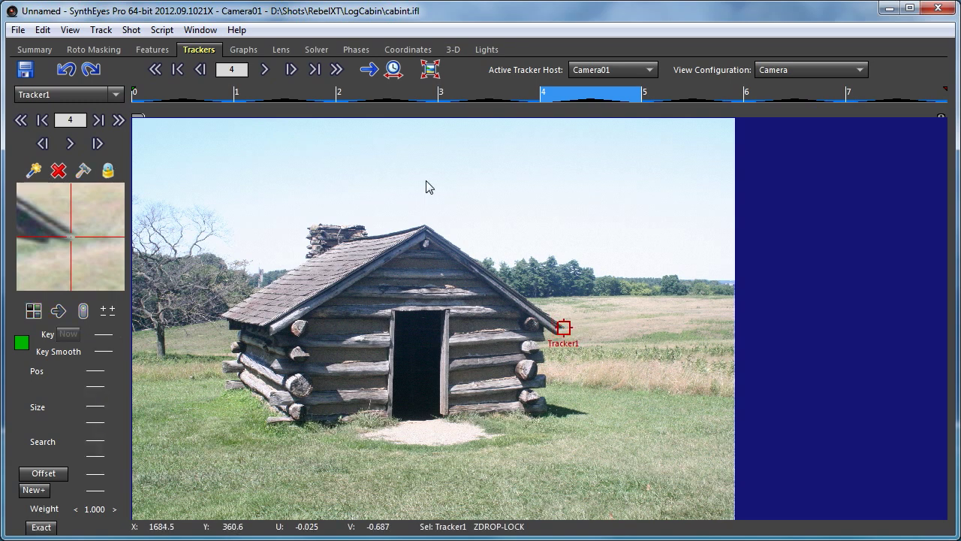
left_click(176, 74)
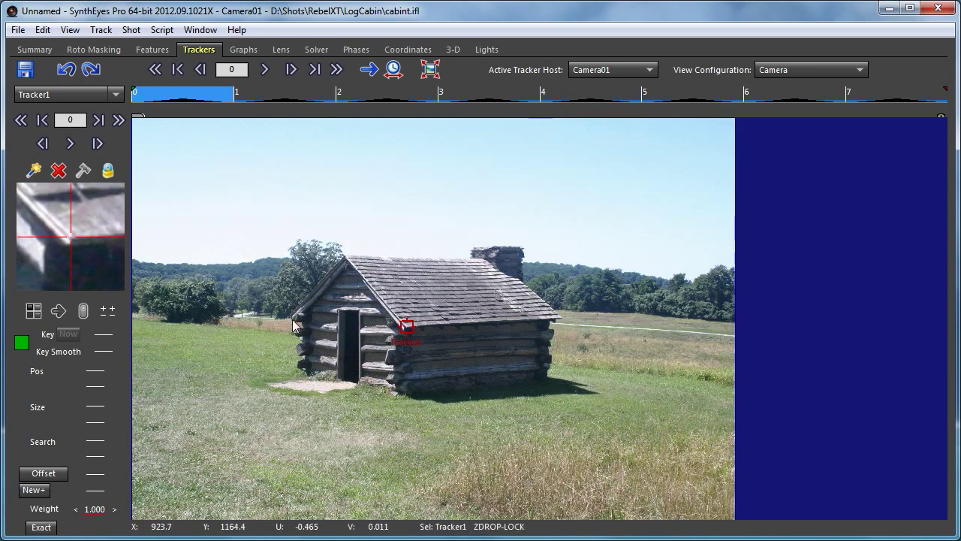
Create a tracker on the cabin's lower roof corner to the left of the door in frame 0 and align it through frame 2
left_click_drag(290, 316, 229, 316)
key("s")
key("s")
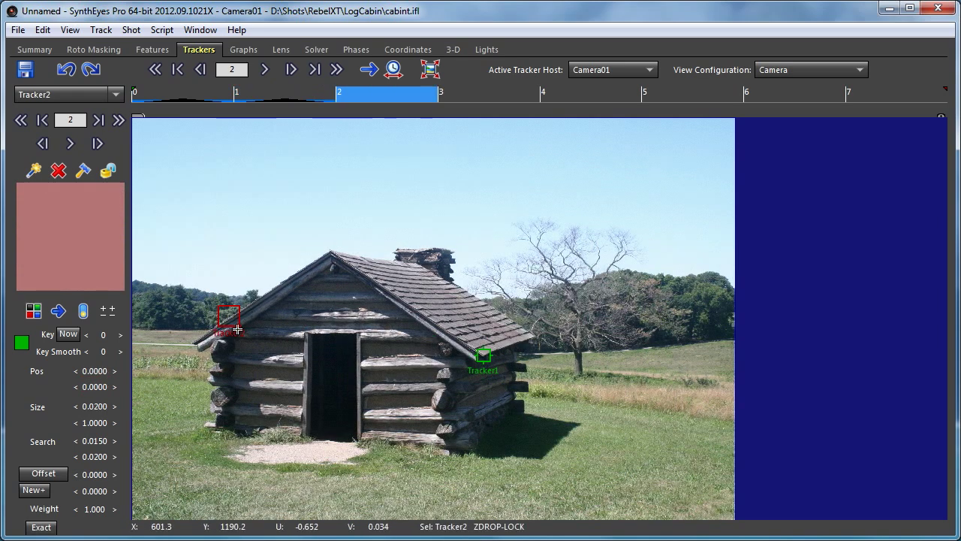
left_click_drag(197, 348, 192, 344)
key("s")
Place the second roof-corner tracker on the same corner in the remaining frames through frame 7
left_click_drag(249, 335, 262, 324)
key("s")
key("s")
left_click_drag(358, 337, 452, 325)
key("s")
key("s")
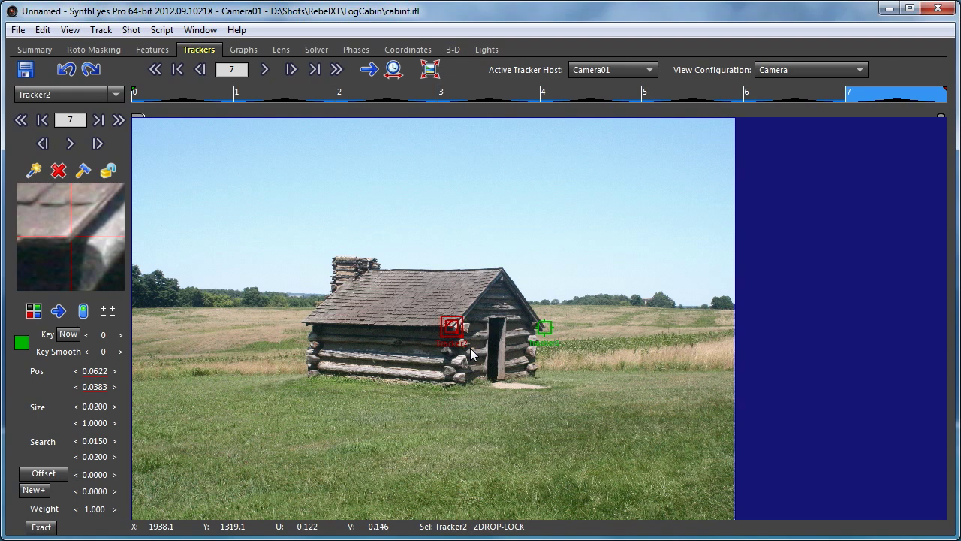
left_click(471, 355)
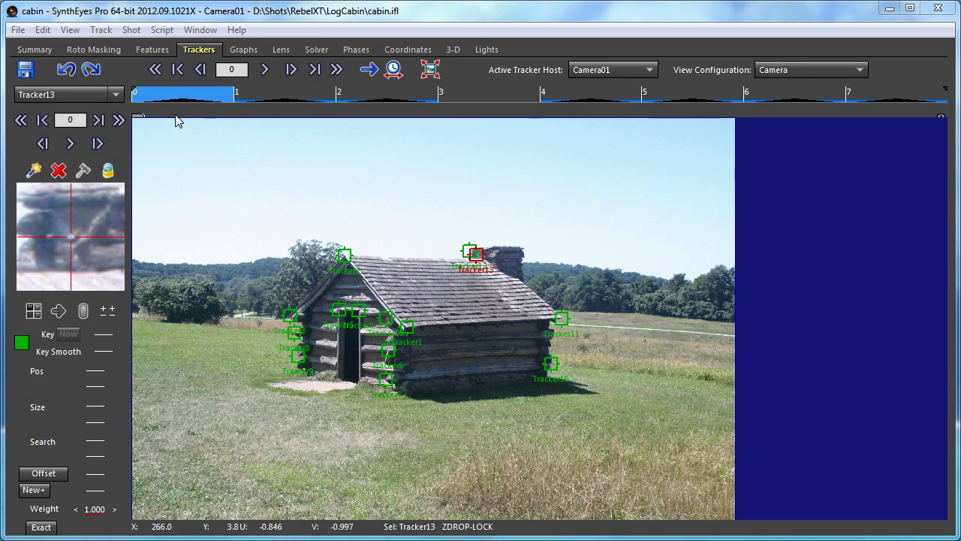
Turn off the zoom lens option for the tracked cabin shot and solve the scene
left_click(235, 95)
mouse_move(235, 95)
left_mouse_down()
mouse_move(450, 96)
mouse_move(633, 137)
mouse_move(871, 148)
mouse_move(573, 139)
mouse_move(214, 148)
mouse_move(624, 165)
mouse_move(832, 151)
left_mouse_up()
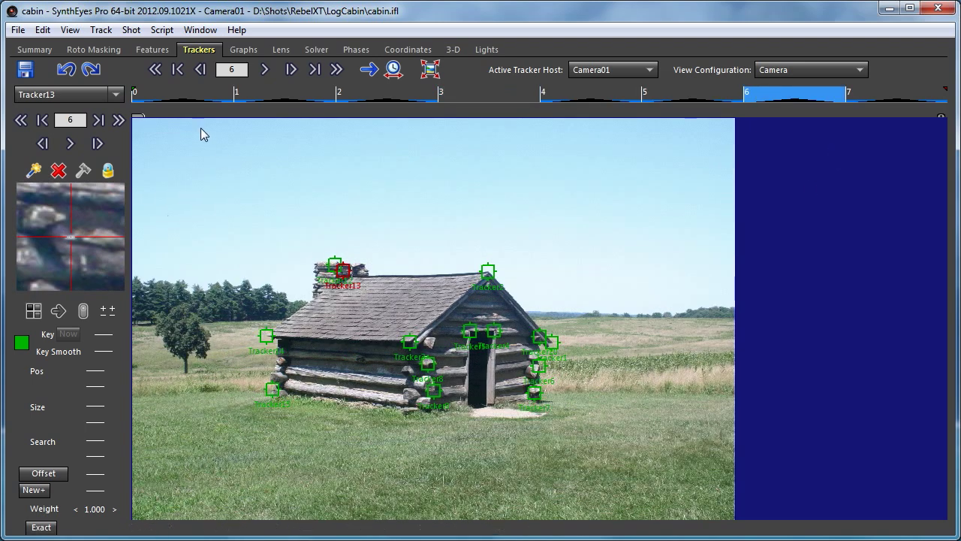
left_click(27, 53)
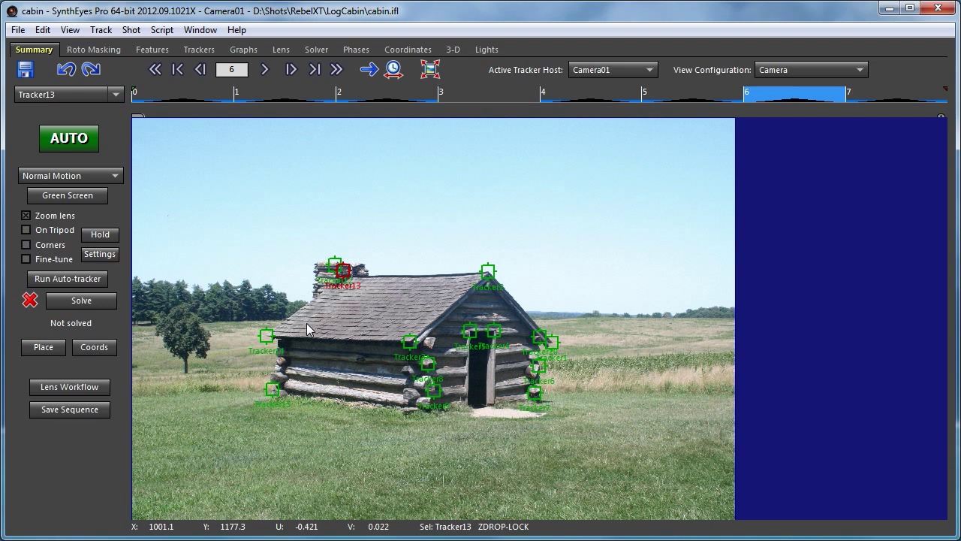
left_click(27, 216)
left_click(78, 304)
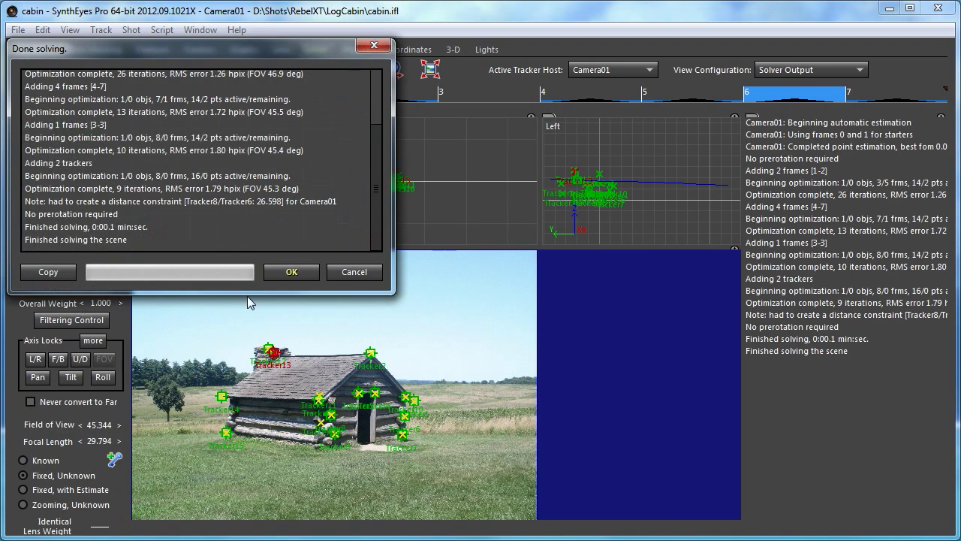
left_click(290, 270)
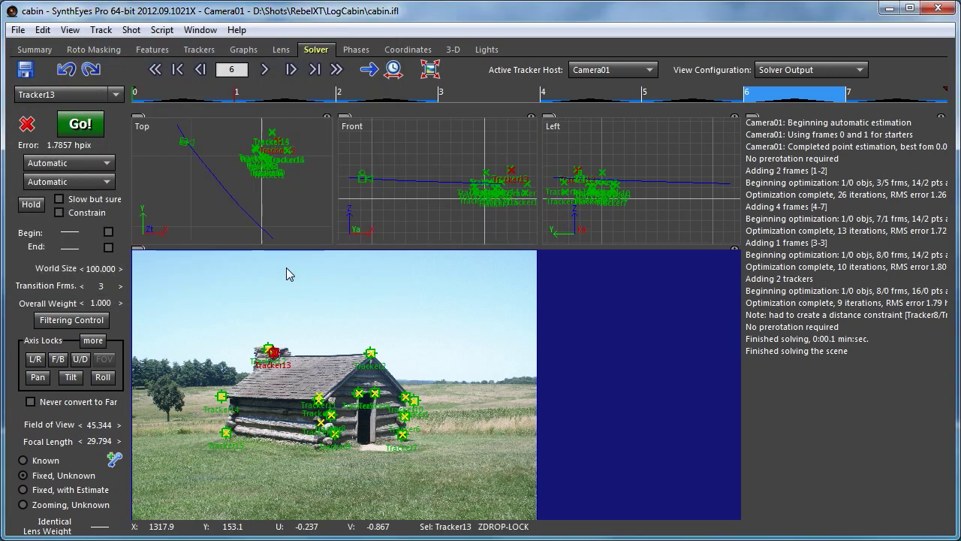
Check the solved camera across the frames and open the phase workspace with the Quad Phase view configuration
left_click_drag(219, 96, 352, 147)
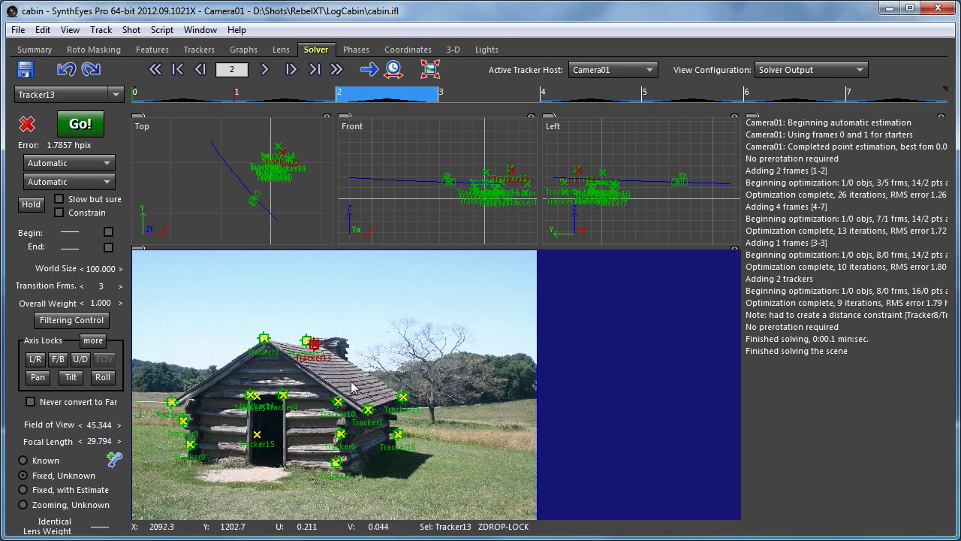
left_click_drag(185, 102, 863, 98)
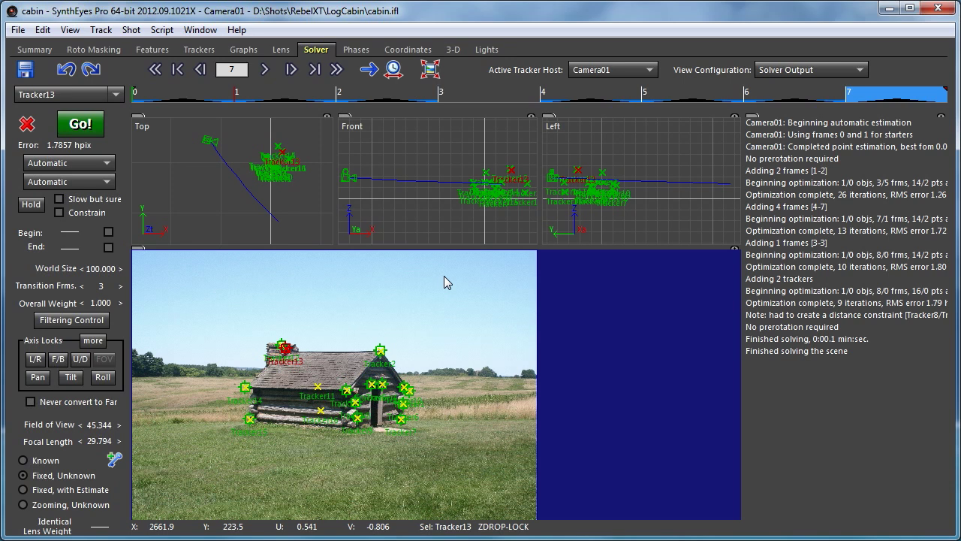
left_click(355, 51)
left_click(783, 68)
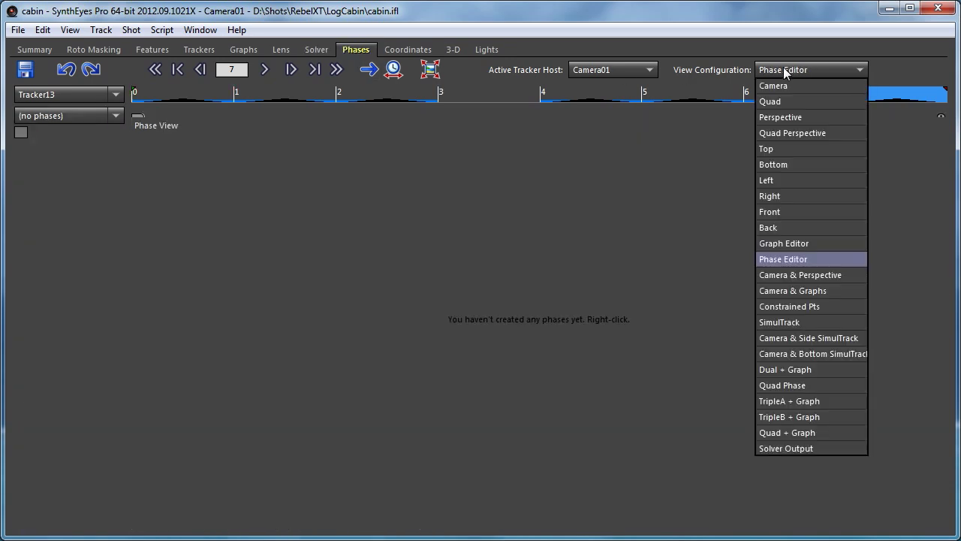
left_click(788, 385)
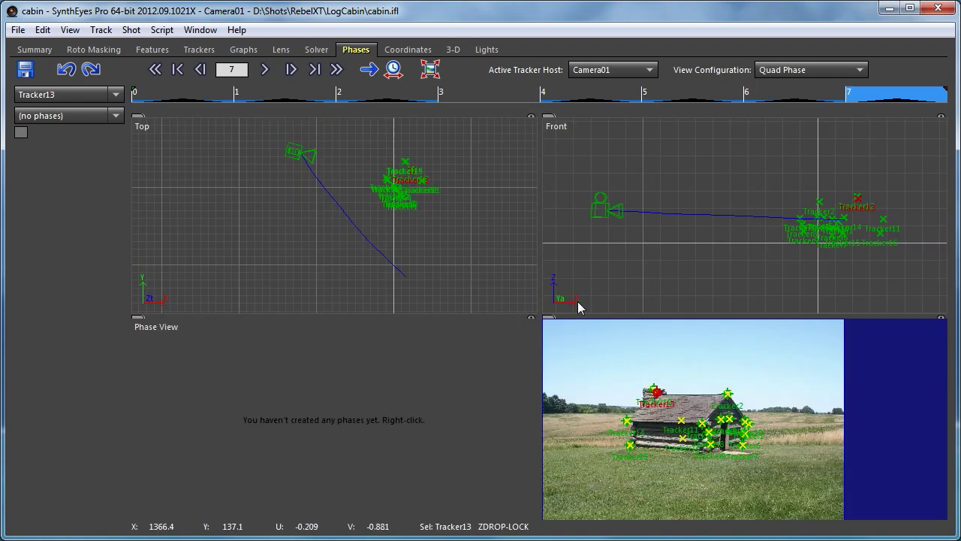
Add a Clean Start phase near the upper part of the empty phase view
right_click(215, 348)
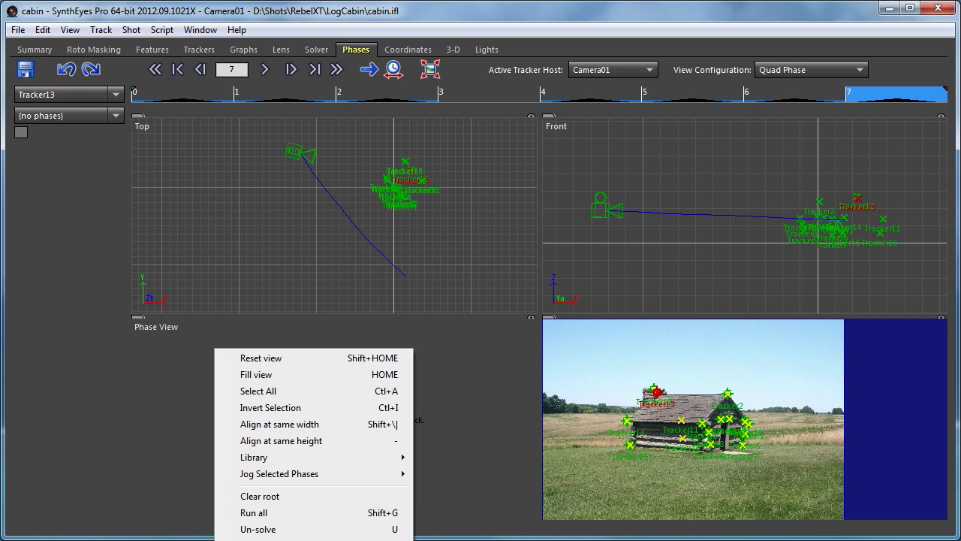
left_click(259, 539)
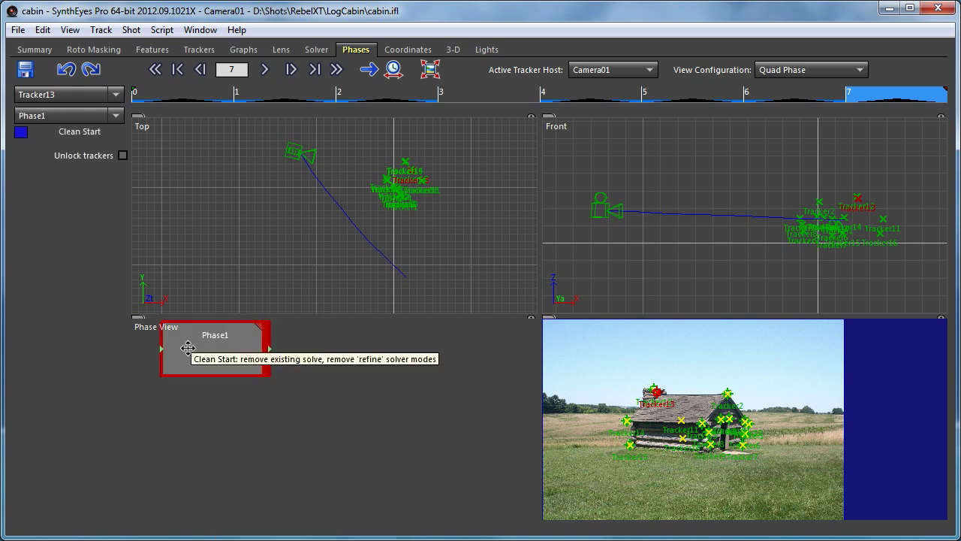
scroll(188, 348, "down", 2)
scroll(187, 347, "up", 1)
left_click_drag(185, 345, 212, 350)
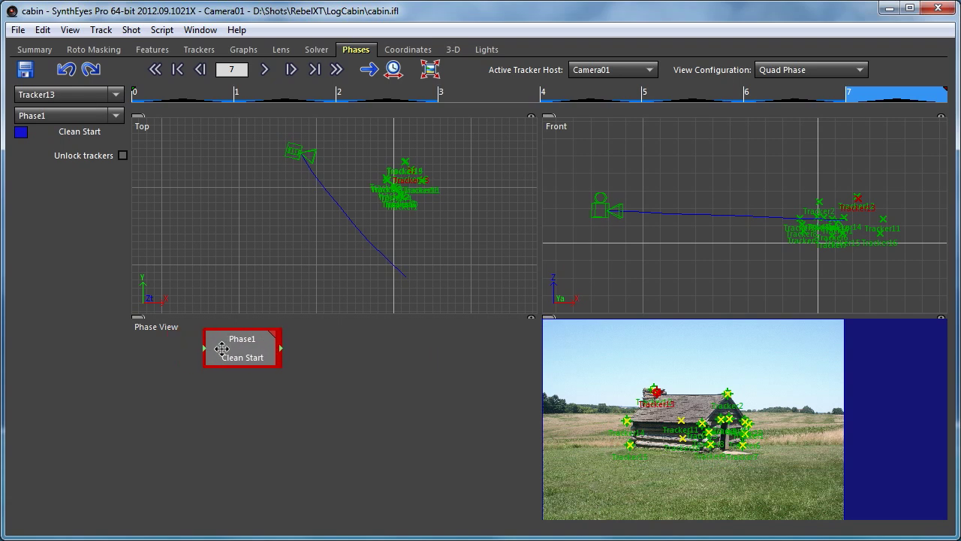
Add a Solve phase beside the Clean Start phase, linked after it
right_click(333, 345)
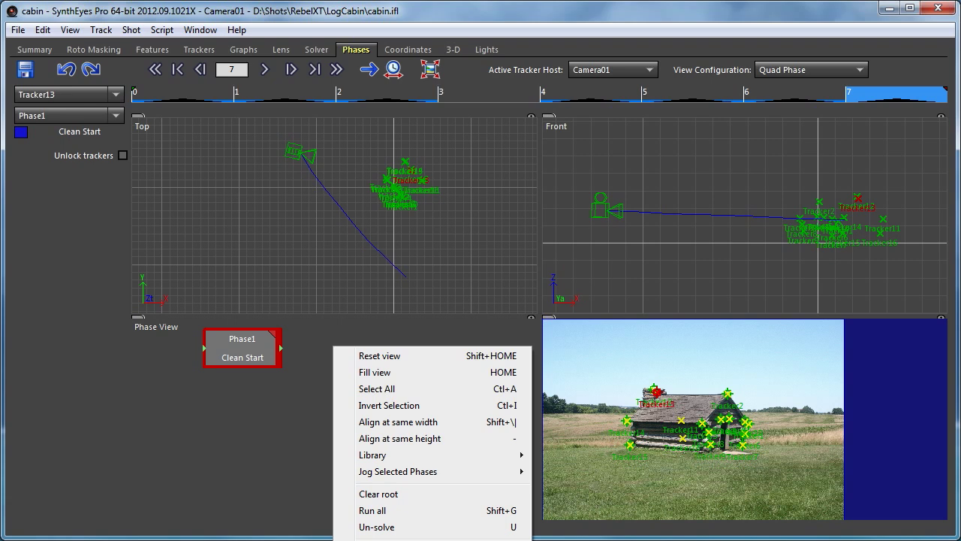
left_click(383, 539)
left_click_drag(342, 352, 393, 355)
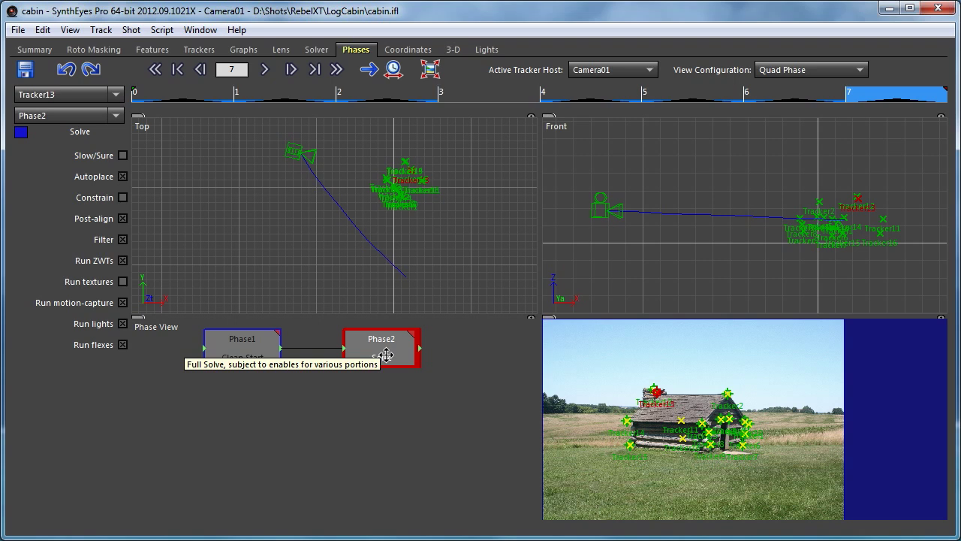
Add a tracker-selection phase after Solve and store the three lower roof-corner trackers in it
right_click(236, 403)
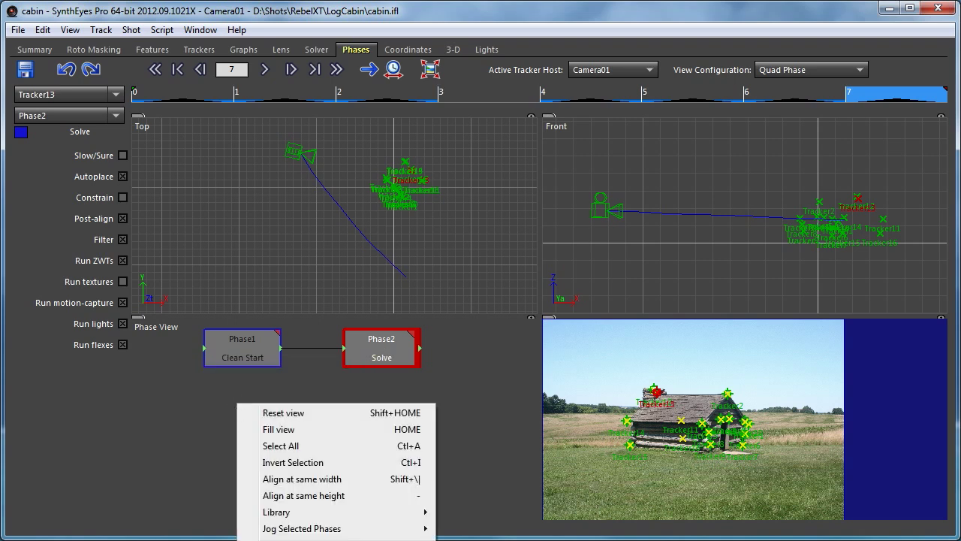
left_click(472, 496)
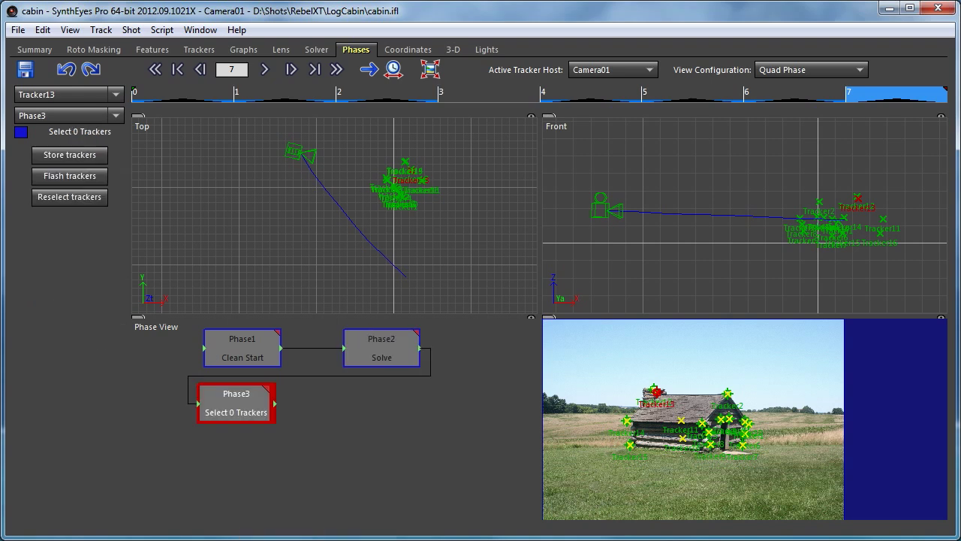
scroll(665, 429, "up", 3)
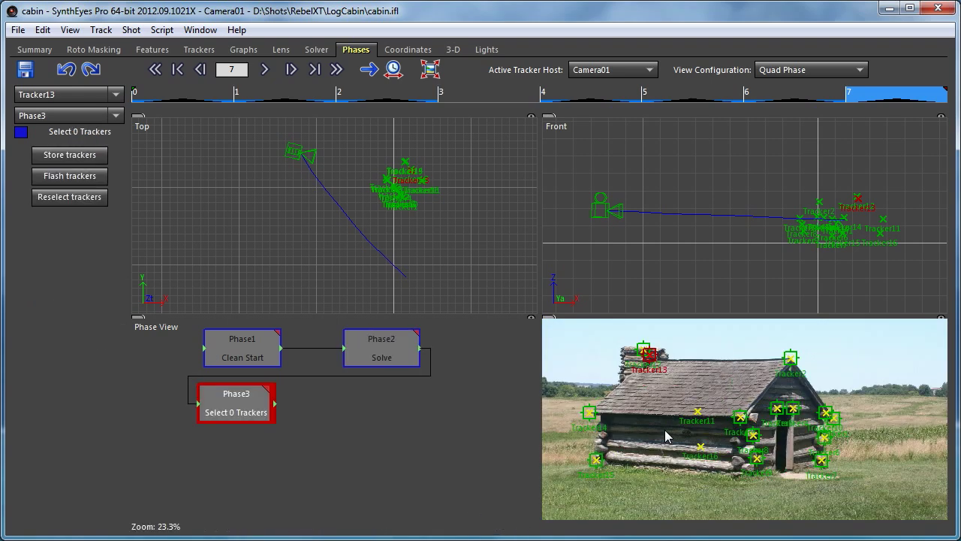
left_click(590, 412)
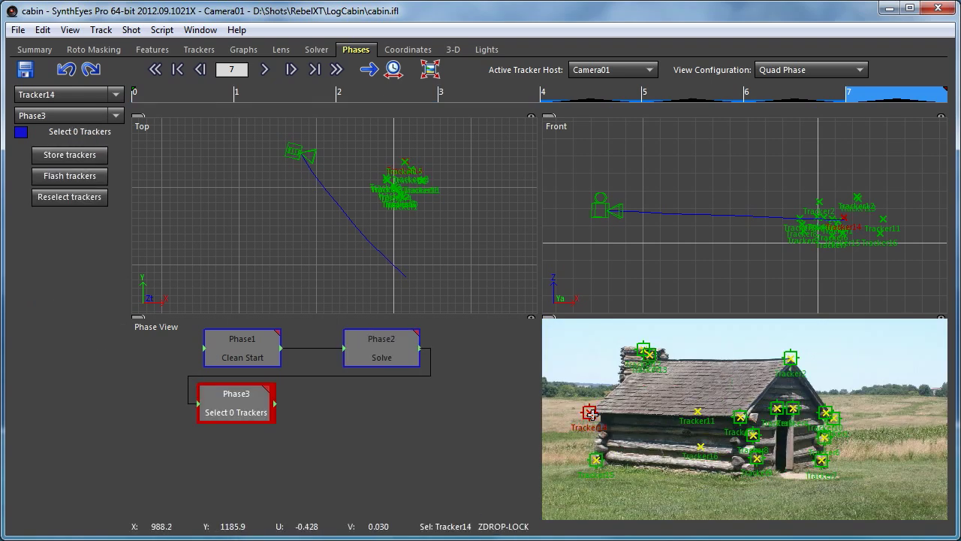
left_click(737, 415, "shift")
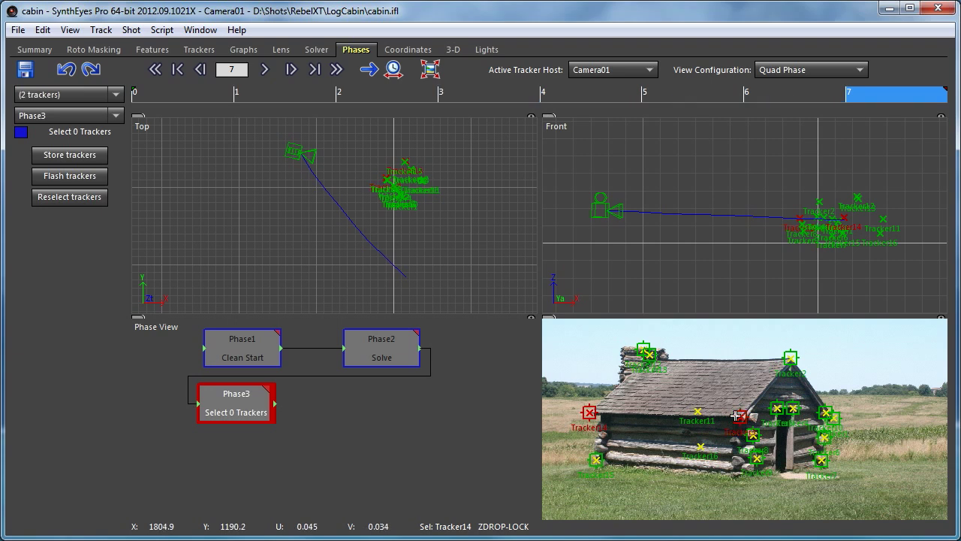
left_click(833, 418, "shift")
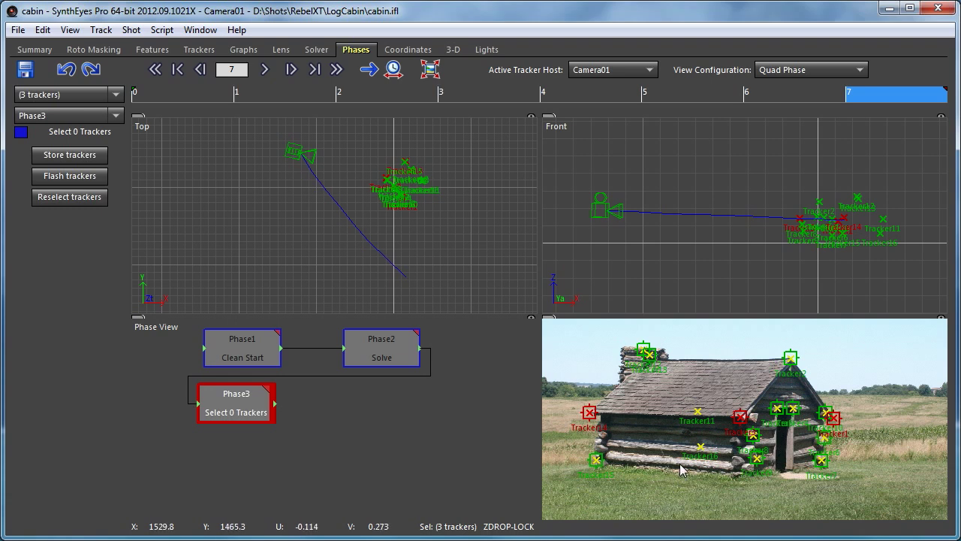
left_click(92, 155)
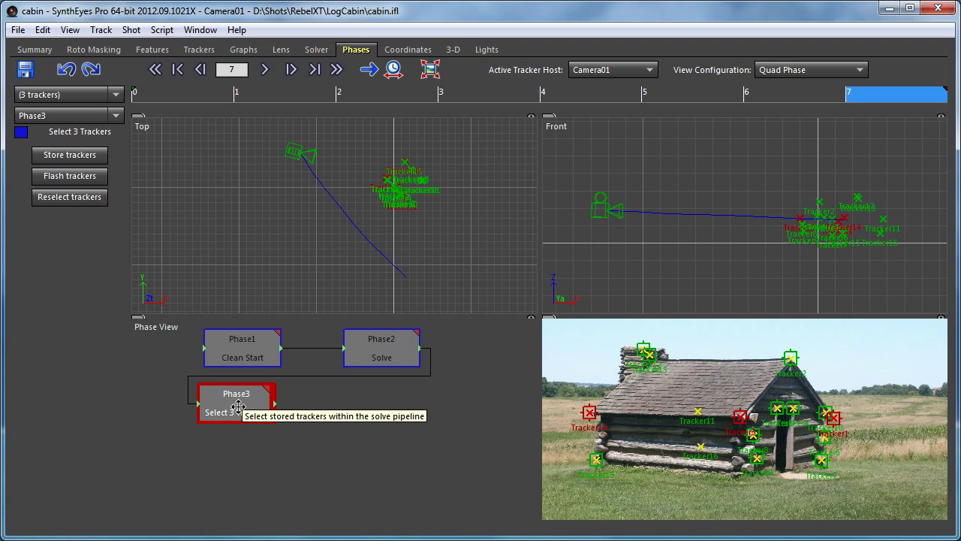
Add an Autoplace phase after the tracker-selection phase and run the phase chain up to it
right_click(343, 400)
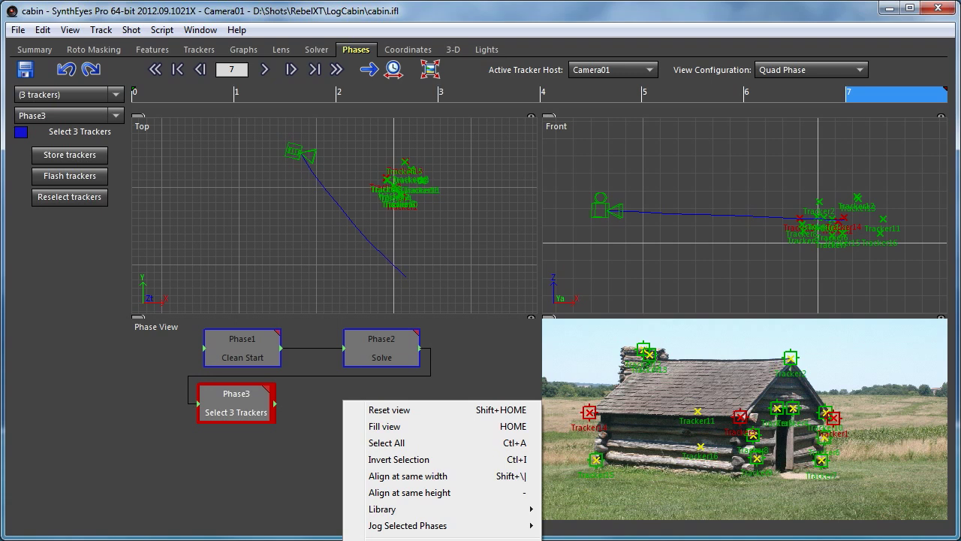
left_click(396, 539)
left_click_drag(338, 405, 379, 406)
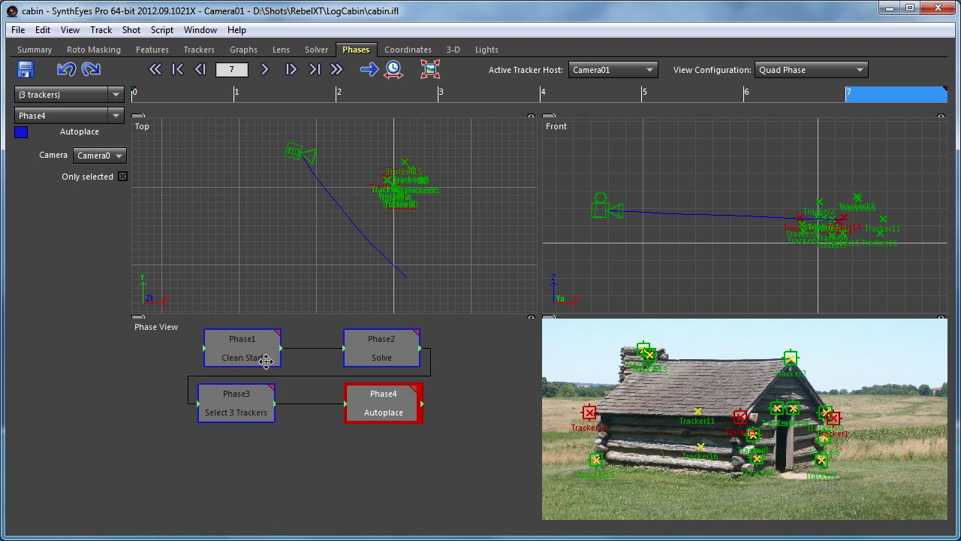
left_click(417, 387)
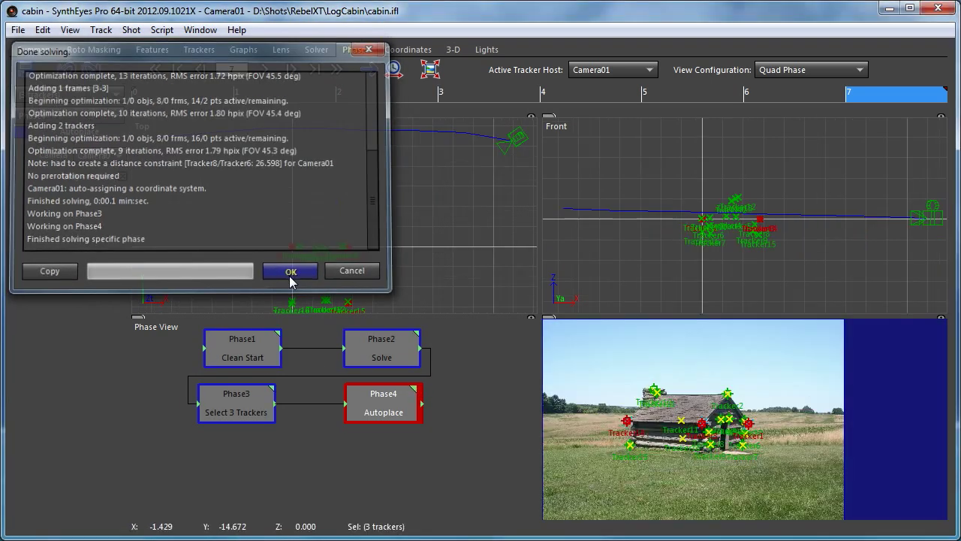
left_click(291, 271)
Examine the autoplaced trackers and camera path in the top and front views across the shot's frames
scroll(368, 181, "down", 3)
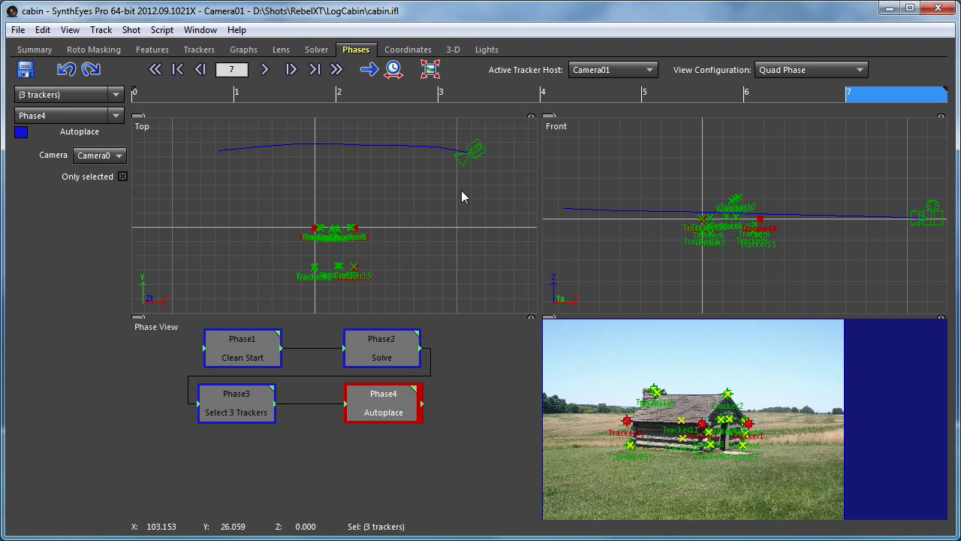
left_click_drag(203, 94, 311, 121)
scroll(346, 256, "up", 3)
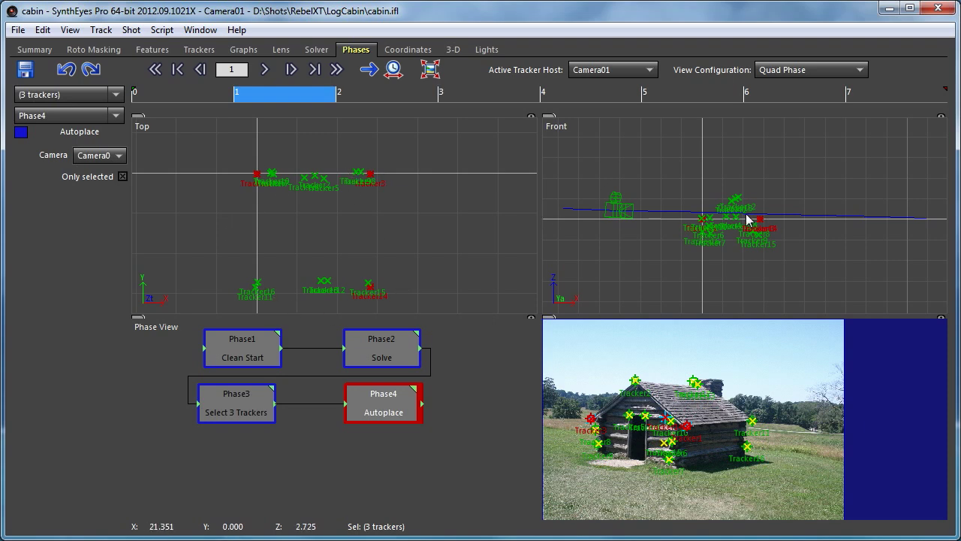
scroll(745, 214, "up", 3)
middle_click_drag(644, 239, 702, 209)
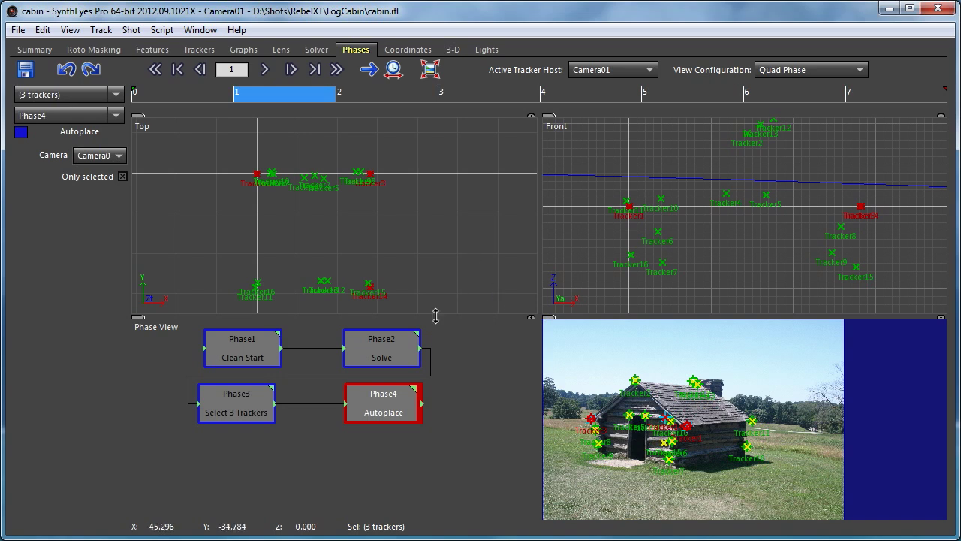
scroll(343, 248, "down", 3)
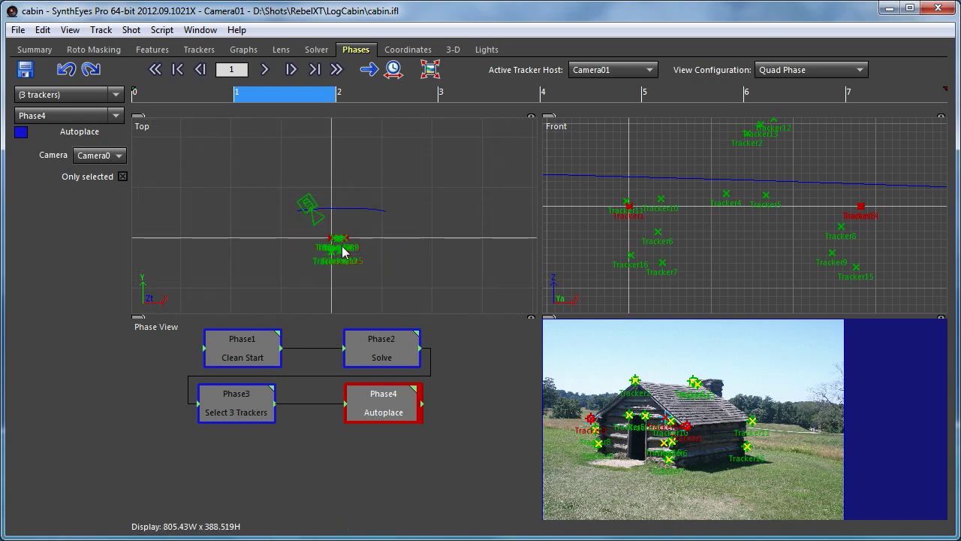
scroll(342, 250, "up", 4)
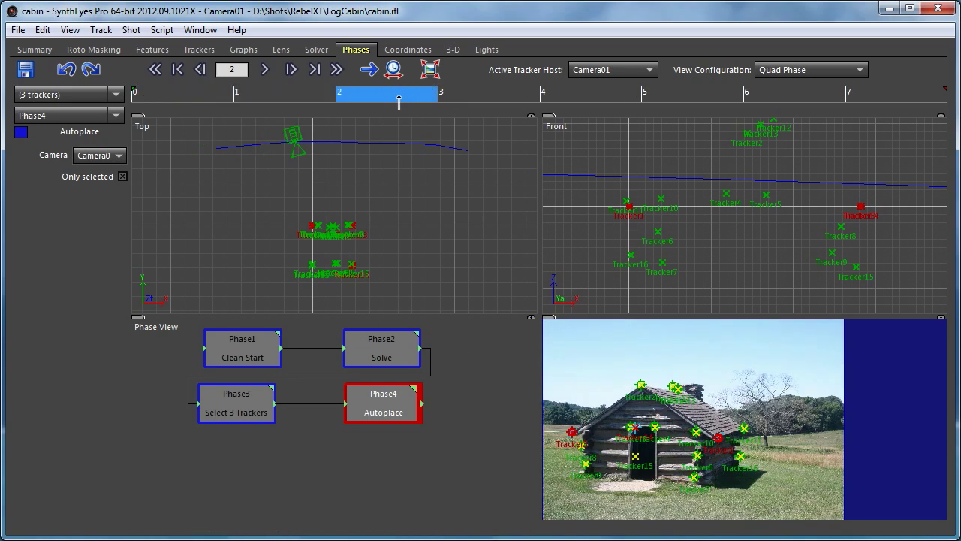
left_click_drag(269, 85, 775, 135)
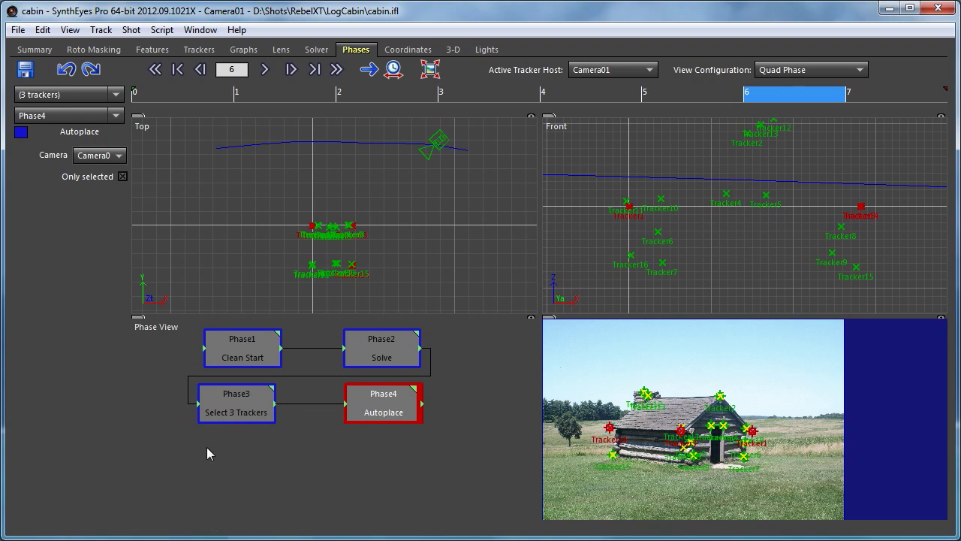
Add a Set Heading phase below the tracker-selection phase, linked after Autoplace
right_click(225, 465)
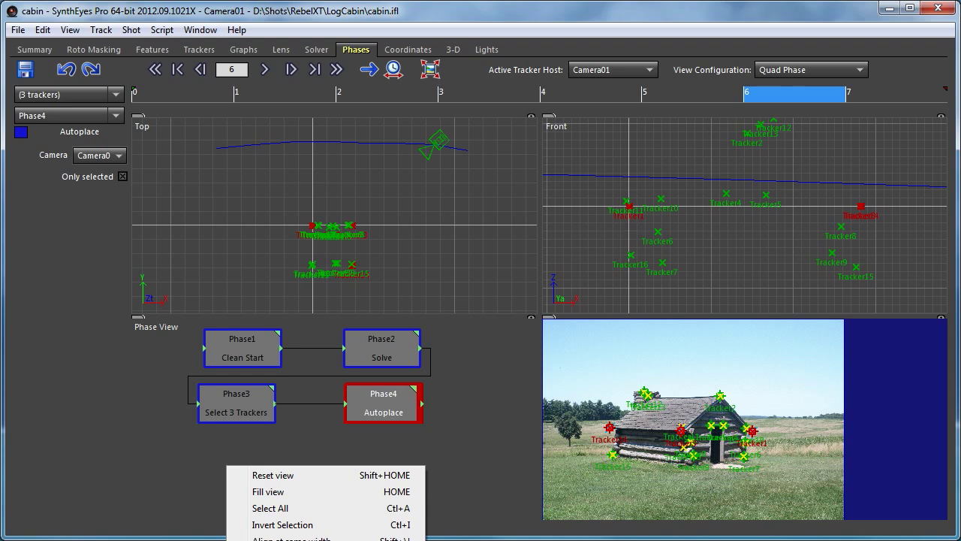
left_click(326, 540)
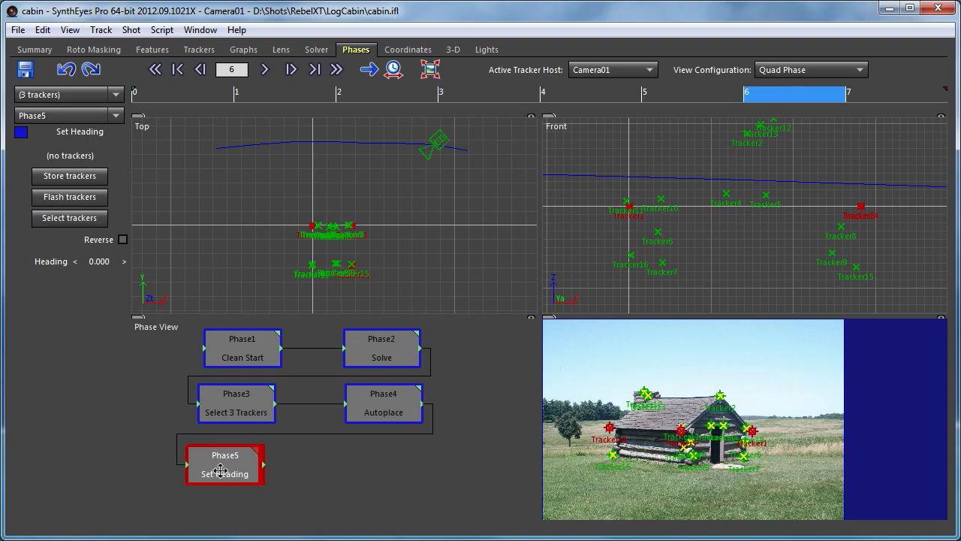
left_click_drag(222, 470, 235, 471)
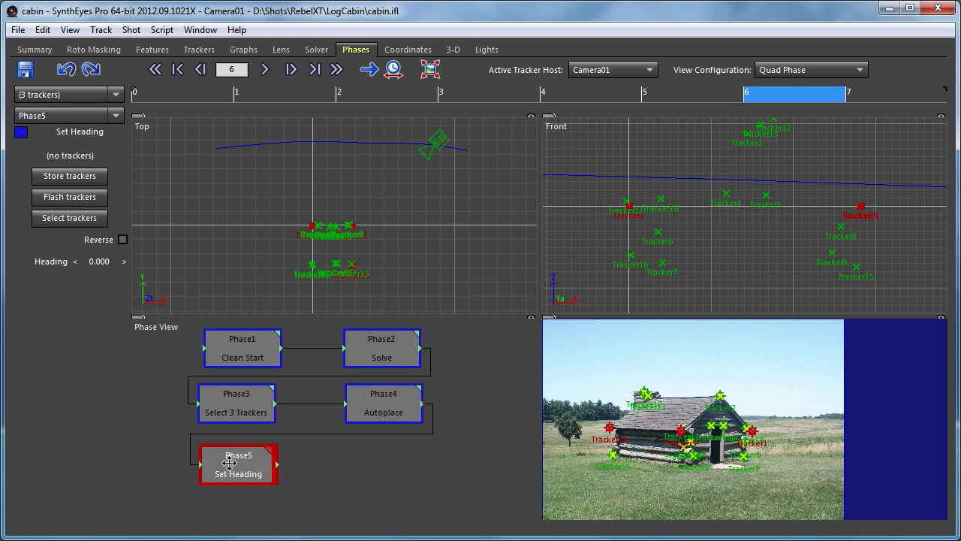
Store the side eave's two roof-corner trackers, Tracker3 and Tracker14, in the Set Heading phase and set its heading to 90
left_click(680, 431)
left_click(613, 424, "ctrl")
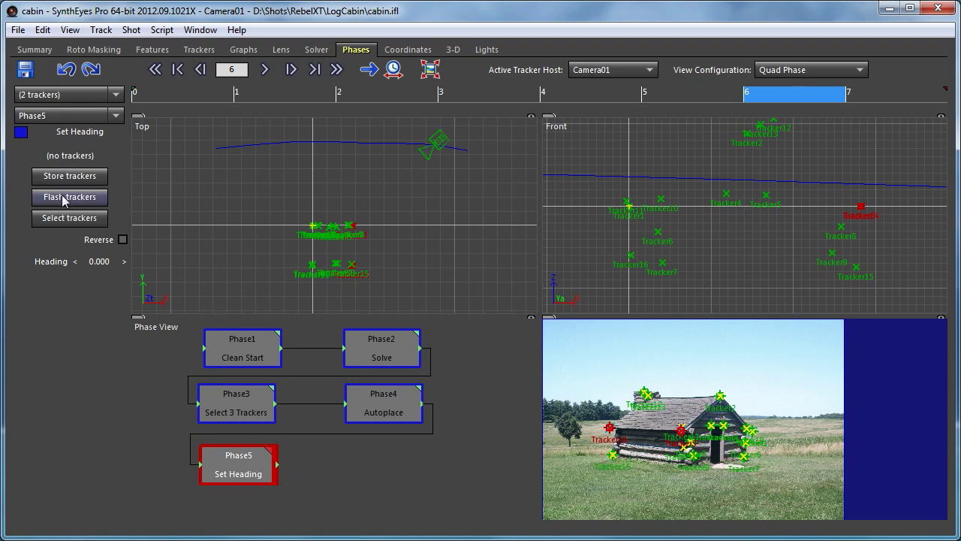
left_click(69, 176)
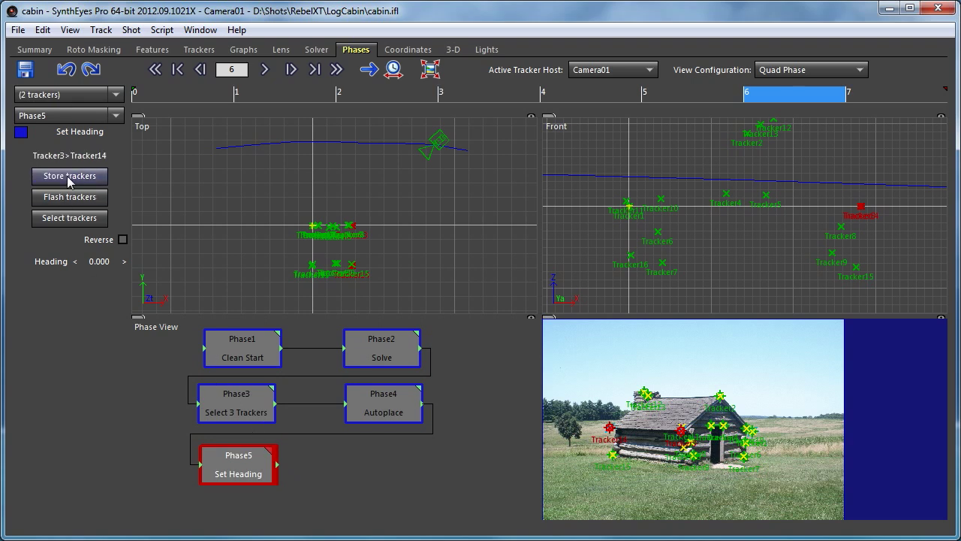
double_click(109, 263)
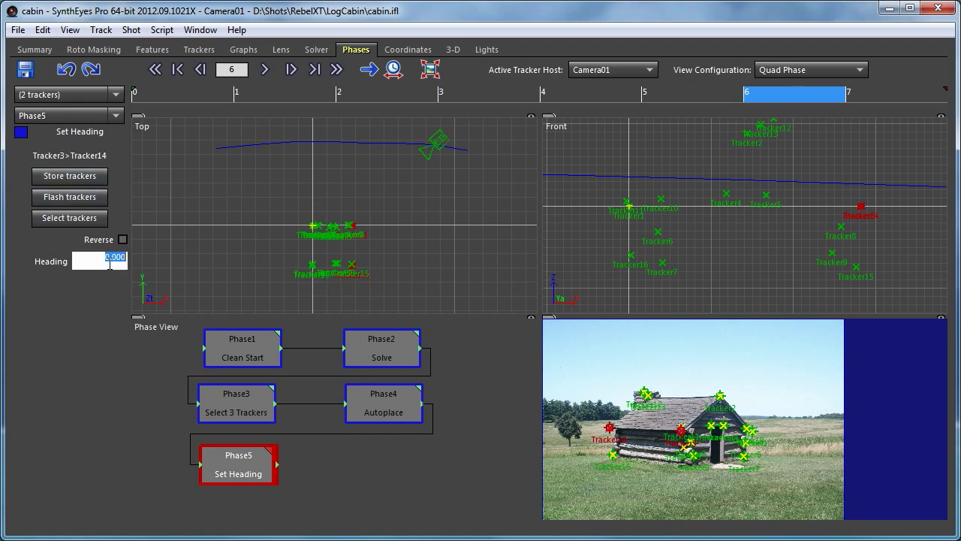
type("9")
key("Return")
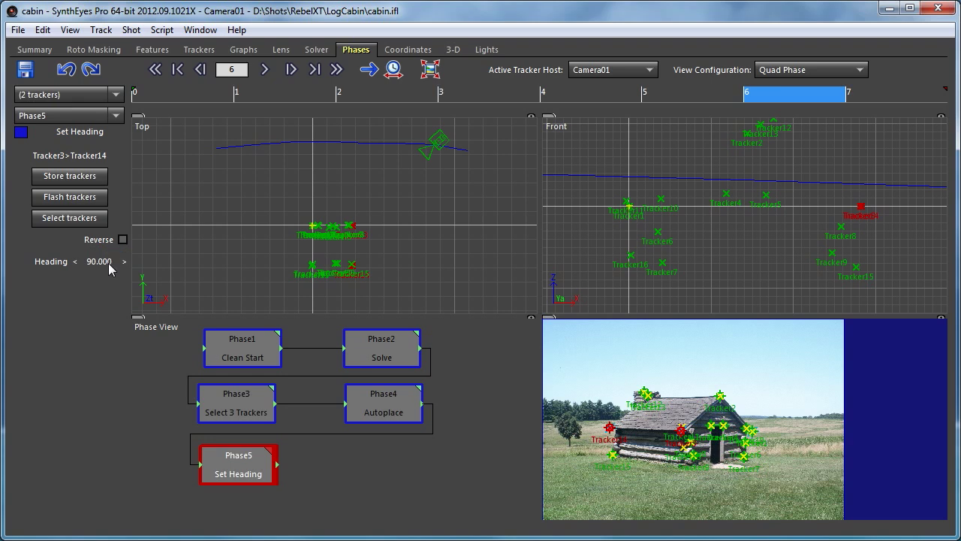
Run the Set Heading phase and check the camera path against the trackers in the top and front views across the frames
left_click(270, 450)
left_click(291, 274)
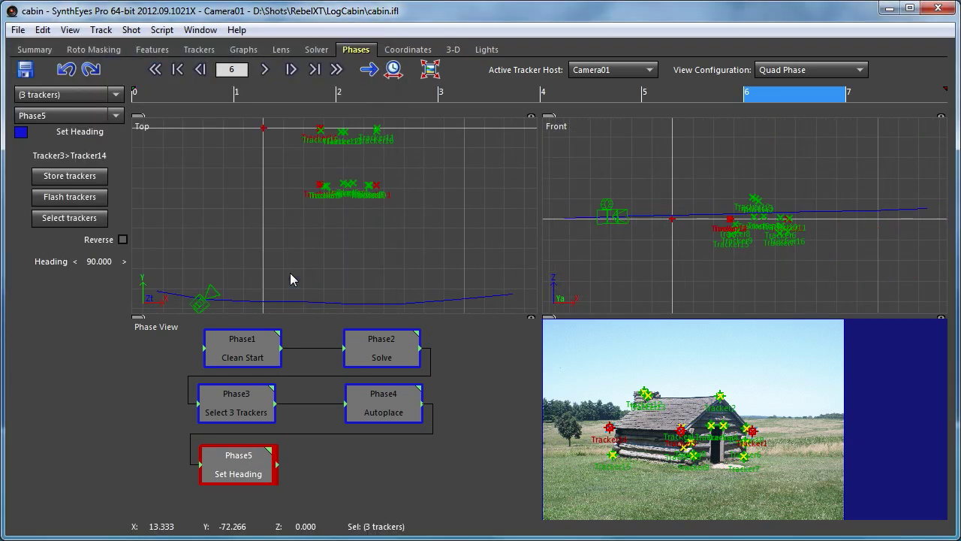
scroll(349, 201, "down", 2)
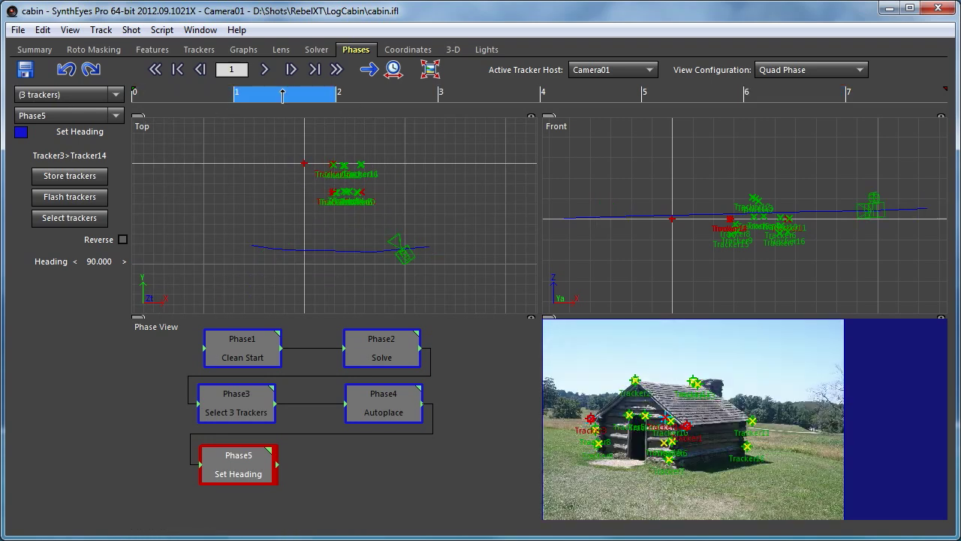
left_click_drag(366, 111, 755, 112)
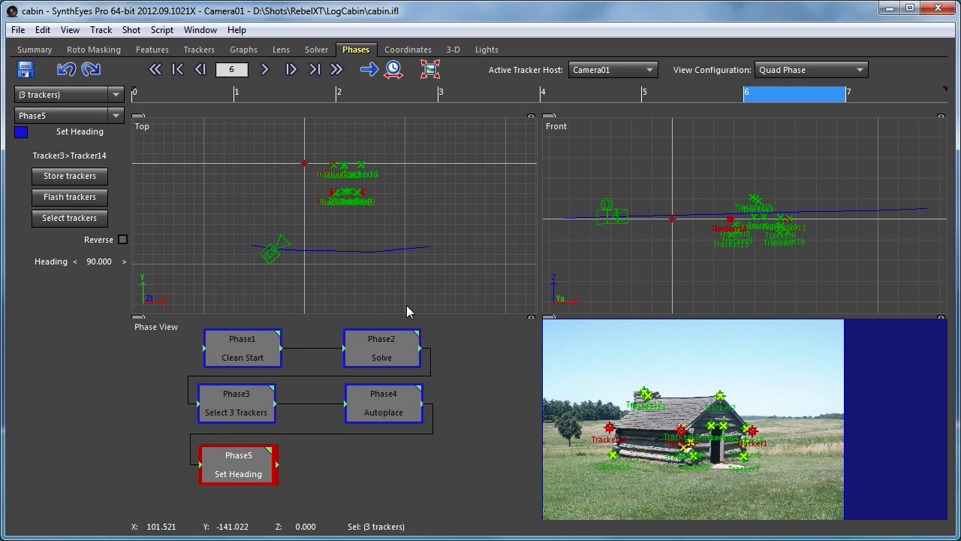
scroll(747, 218, "up", 3)
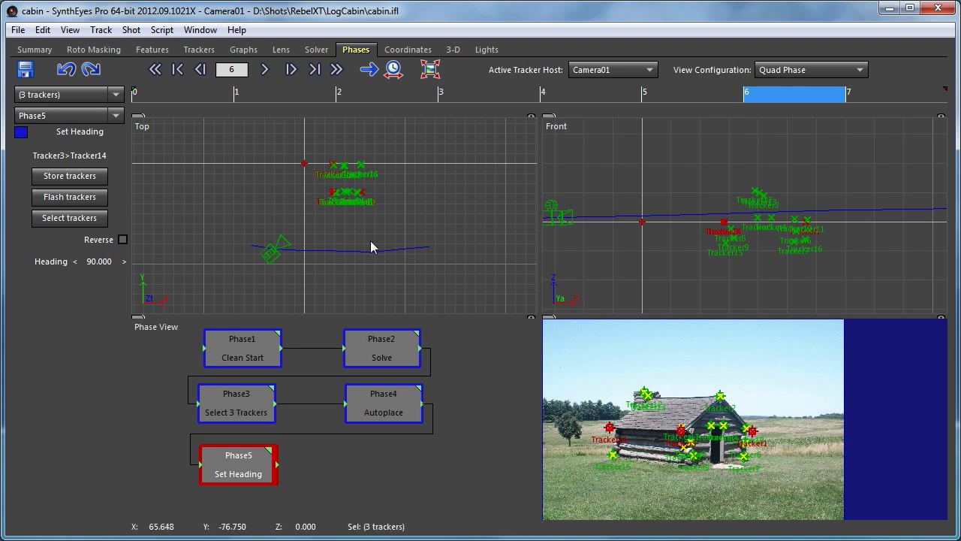
Add a Slide Into Position phase after Set Heading, line it up beside that phase and store the roof-peak Tracker2 in it
right_click(376, 461)
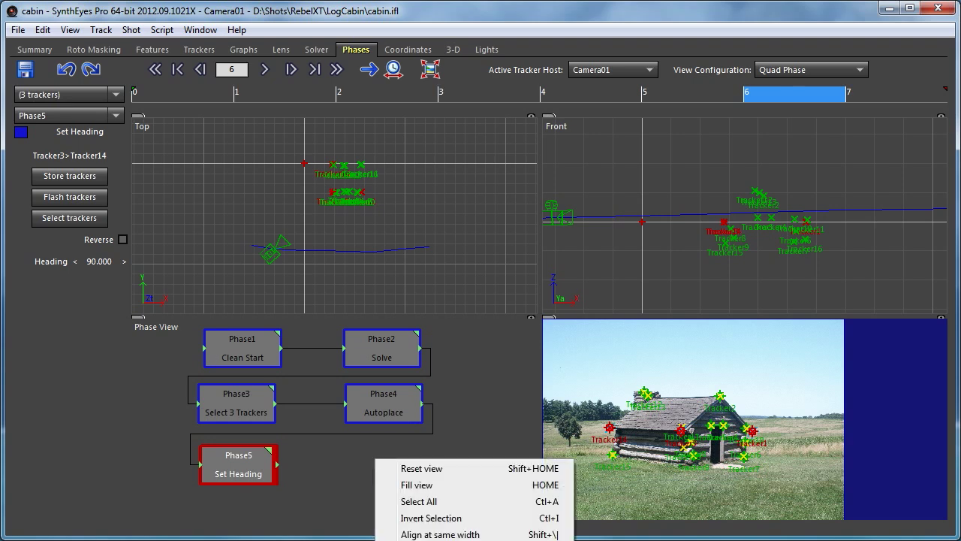
left_click(451, 537)
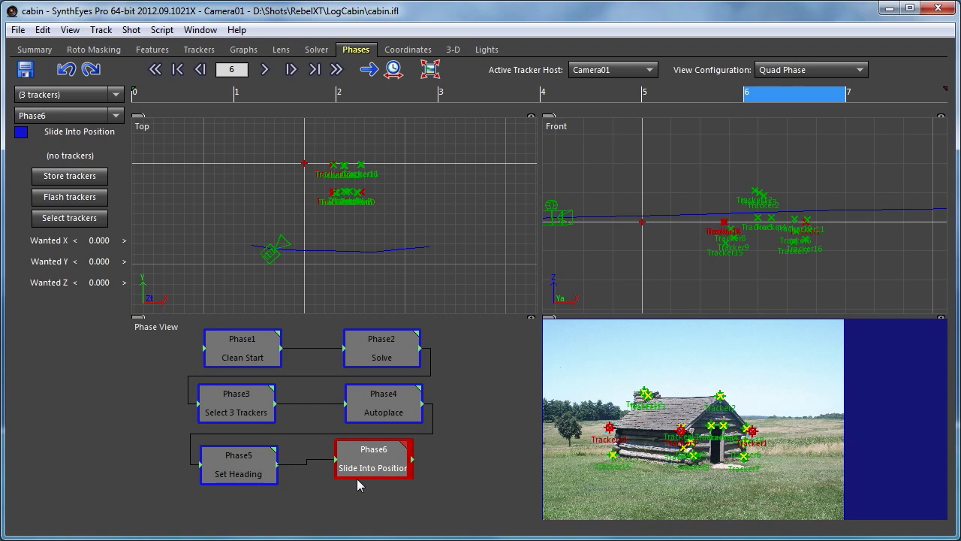
mouse_move(373, 462)
left_mouse_down()
mouse_move(392, 466)
mouse_move(382, 467)
left_mouse_up()
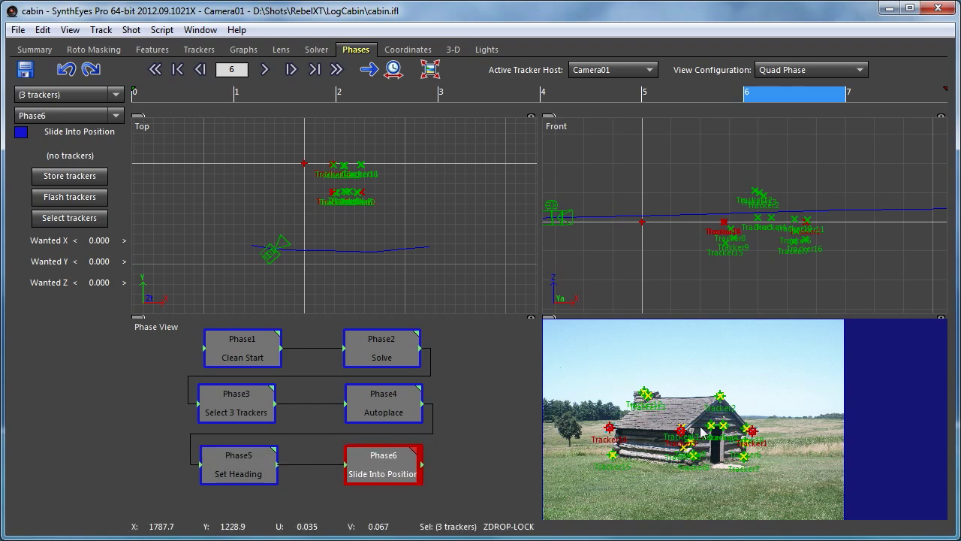
left_click(722, 399)
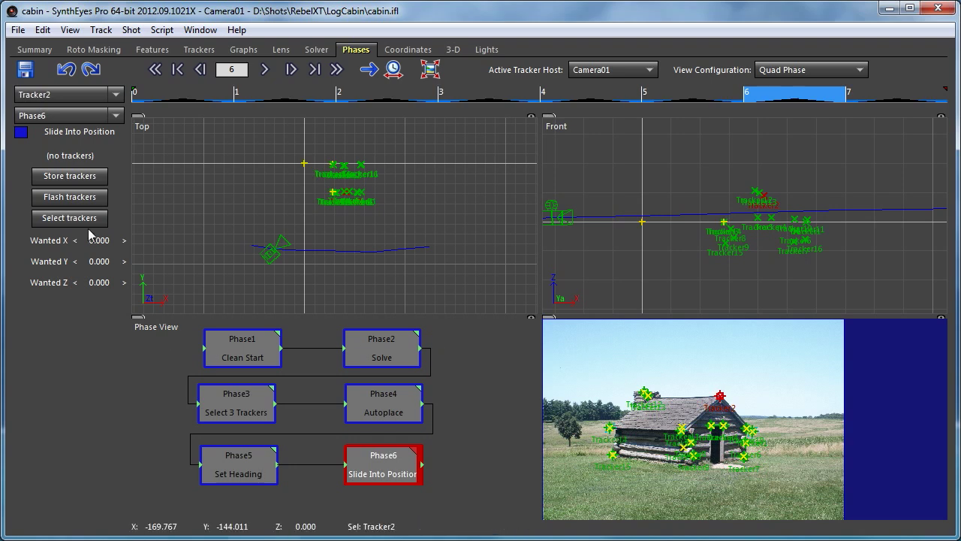
left_click(75, 175)
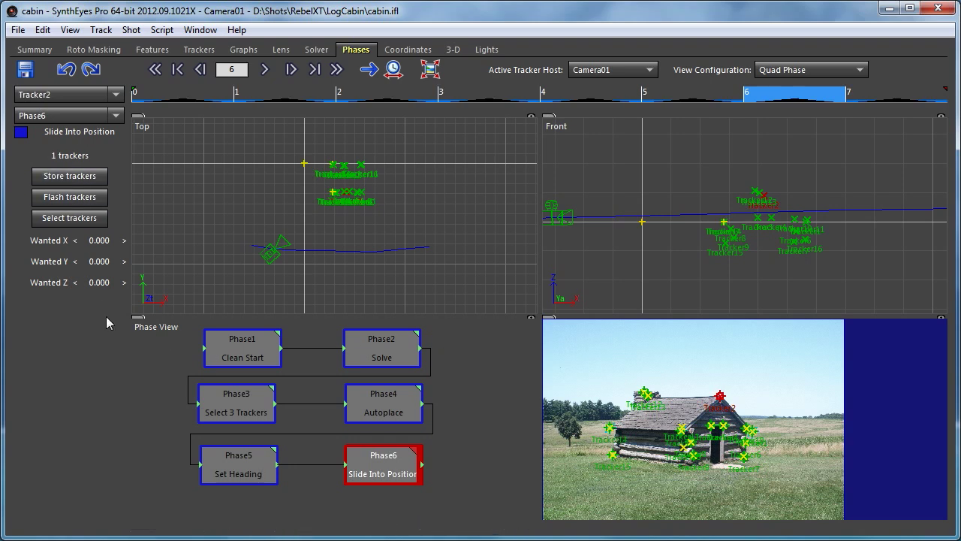
Set the Slide Into Position phase's Wanted Z to 9, run the phase and check the roof-peak tracker's height
left_click_drag(91, 283, 122, 283)
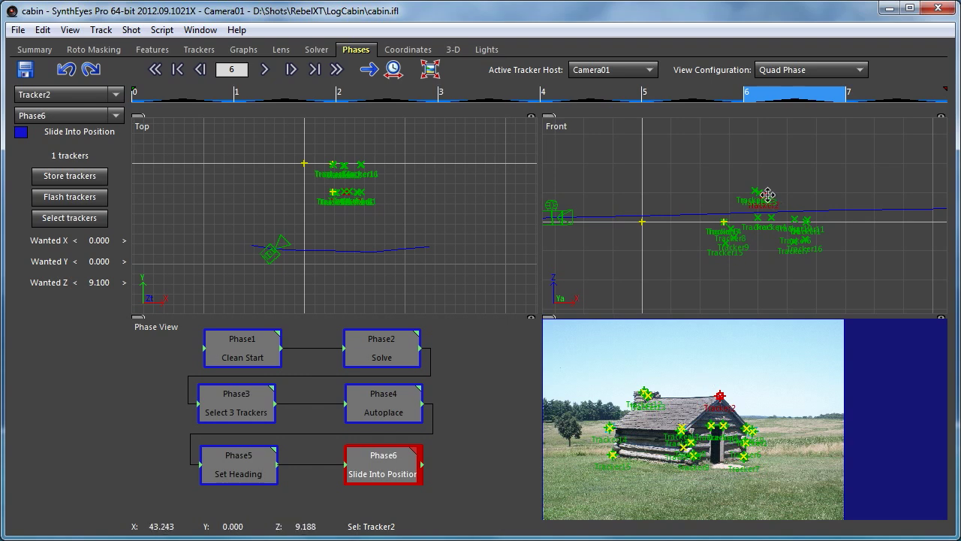
scroll(770, 203, "up", 5)
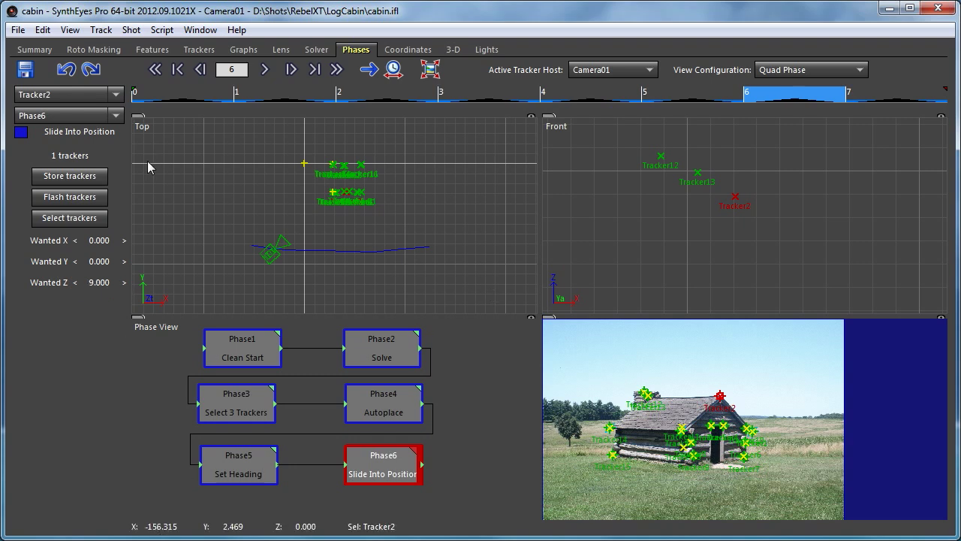
left_click(415, 451)
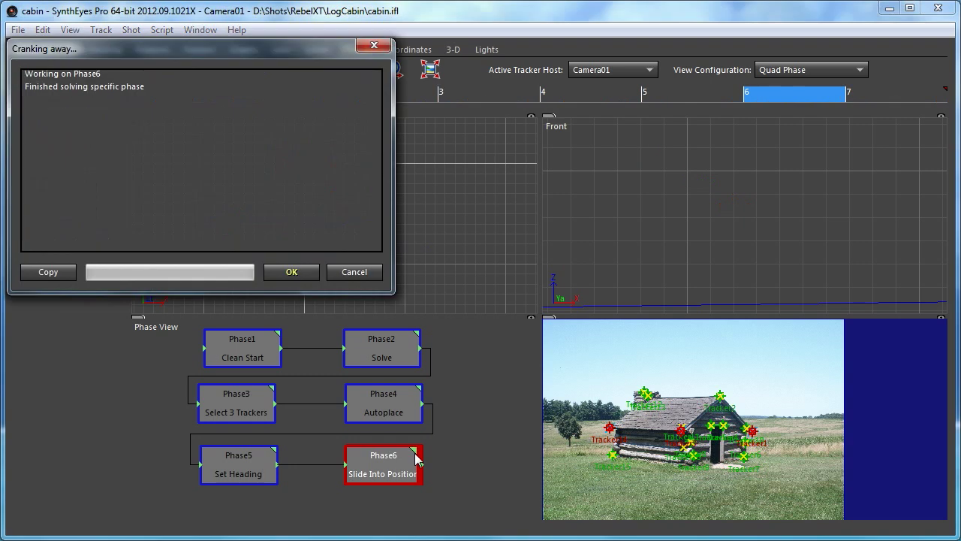
left_click(292, 273)
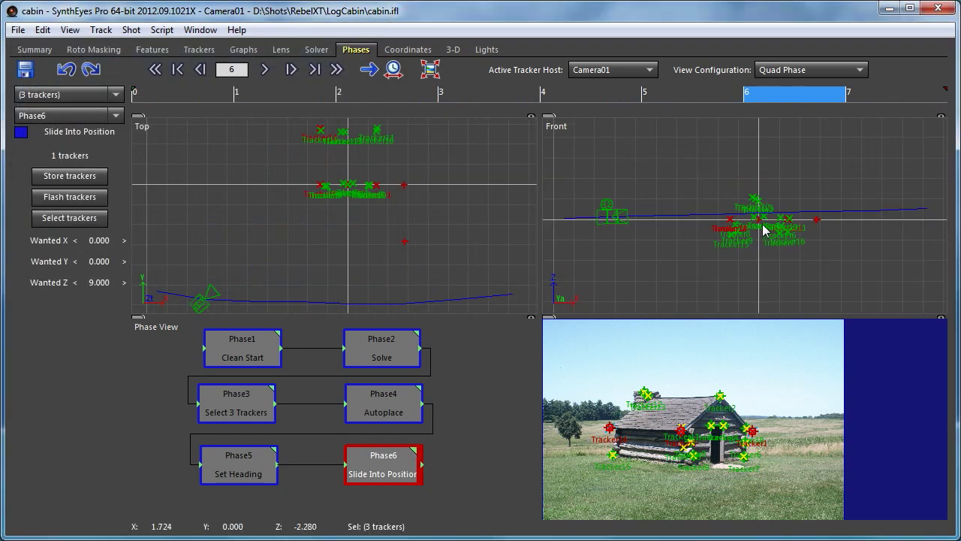
scroll(763, 231, "up", 5)
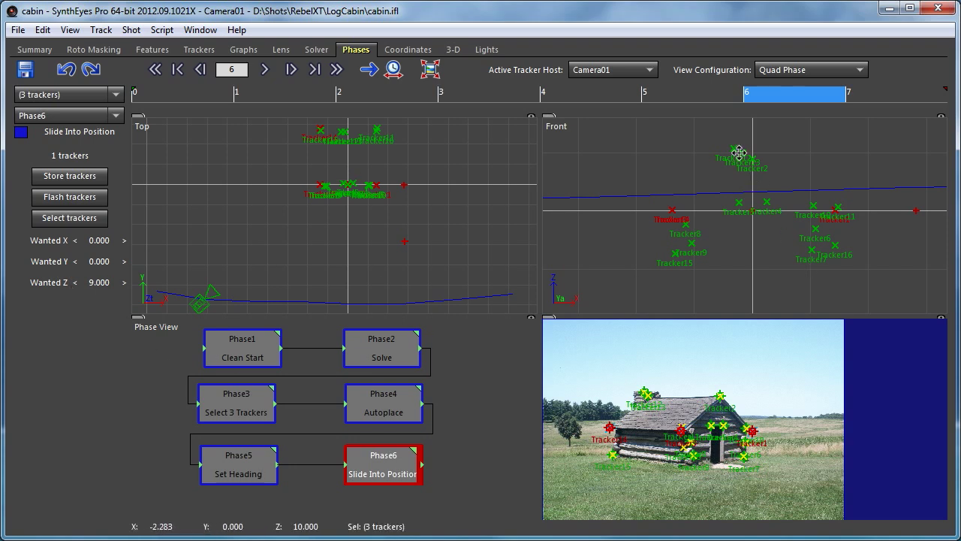
Flash the phase's stored tracker, set Wanted Z to 16.1 and rerun the Slide Into Position phase
left_click(52, 199)
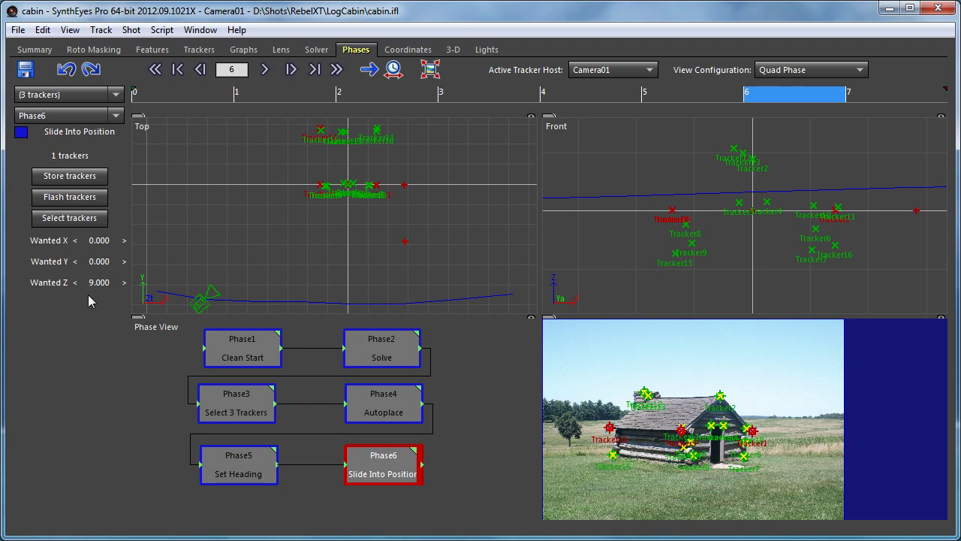
left_click_drag(88, 283, 94, 283)
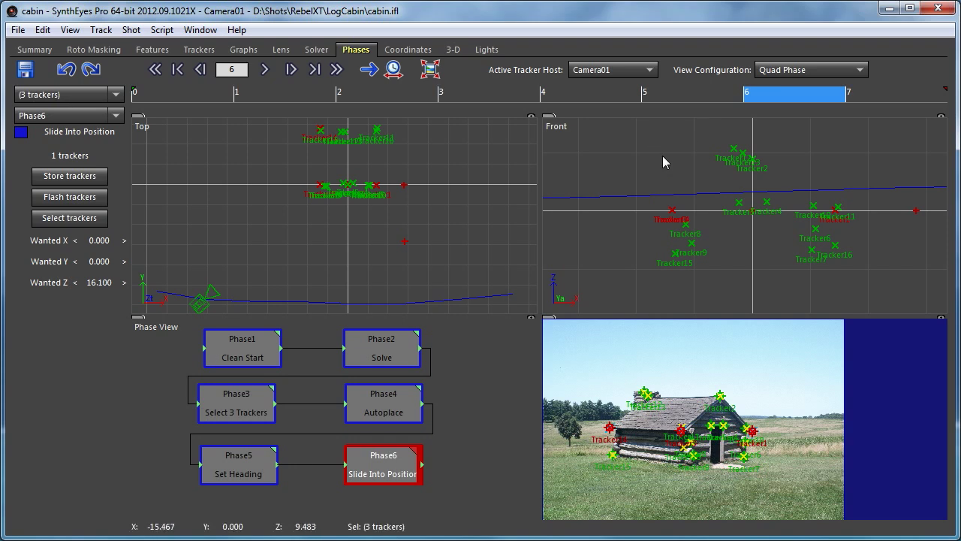
left_click(413, 451)
left_click(300, 276)
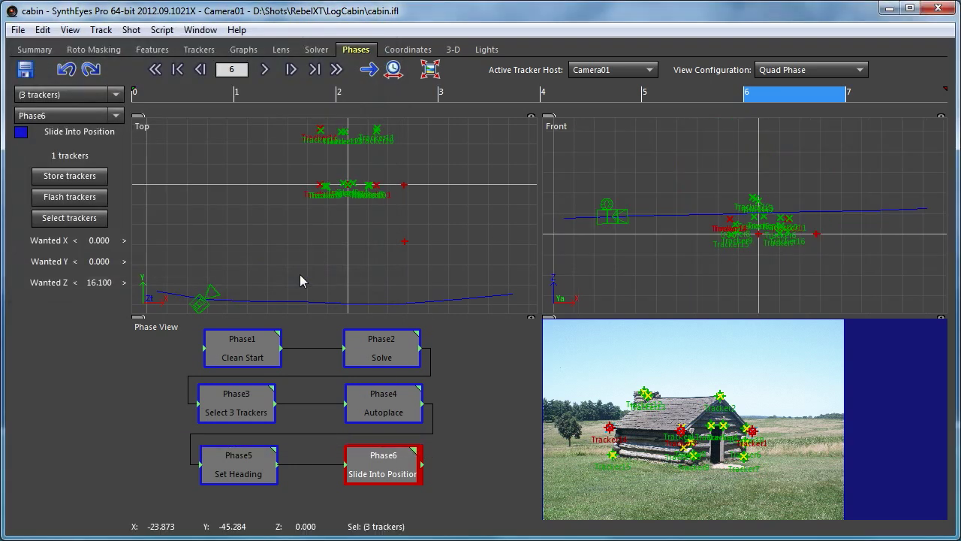
Examine the camera across the frames and the cabin's base-corner trackers against the ground plane in the top and front views
scroll(760, 229, "up", 2)
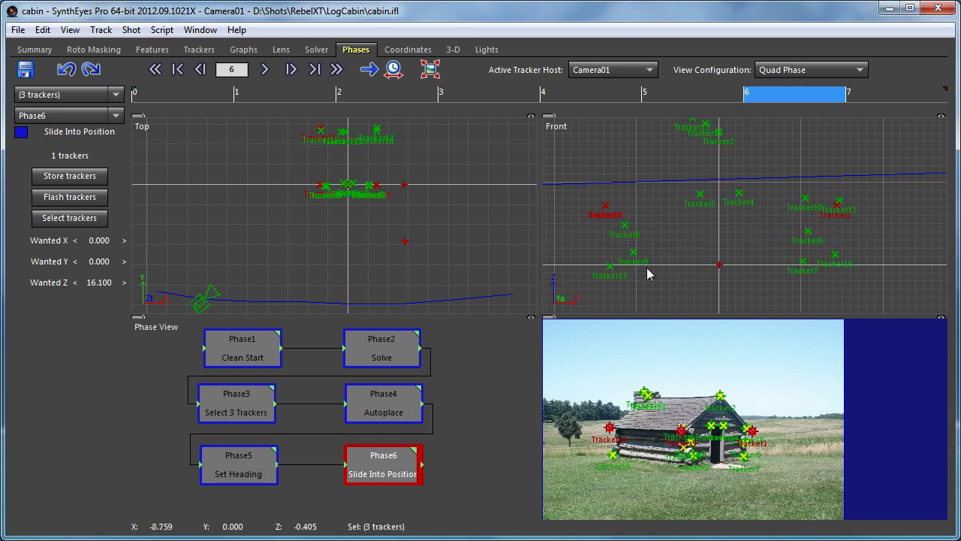
scroll(398, 191, "down", 2)
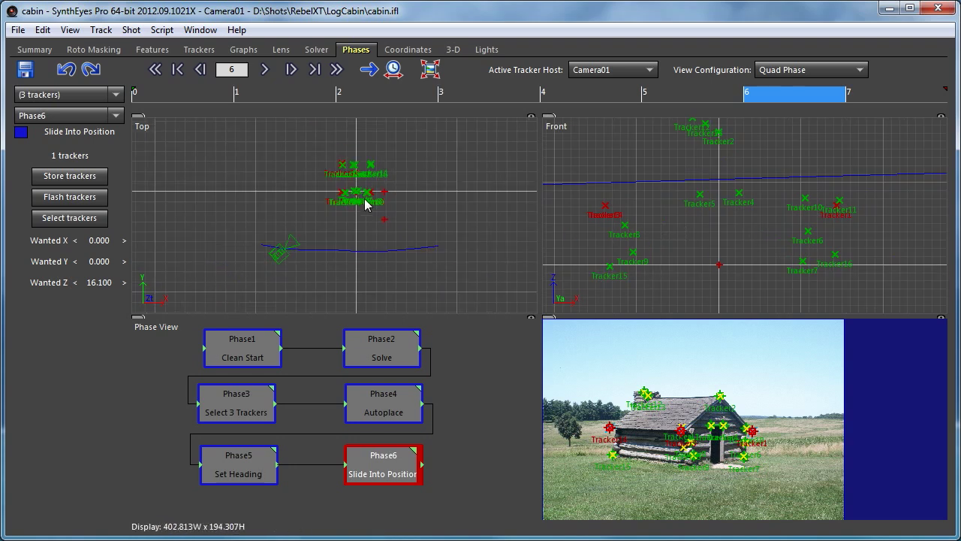
left_click_drag(191, 92, 826, 105)
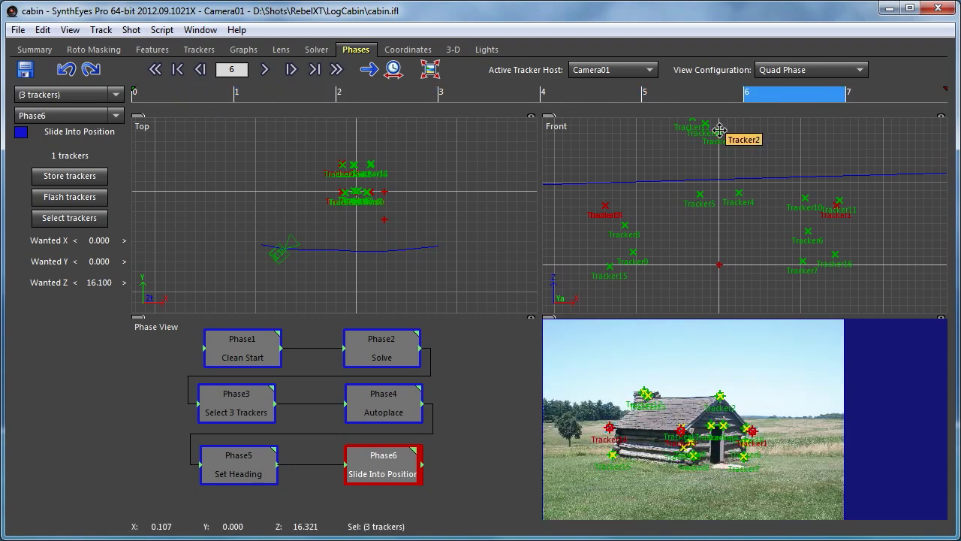
left_click(800, 261)
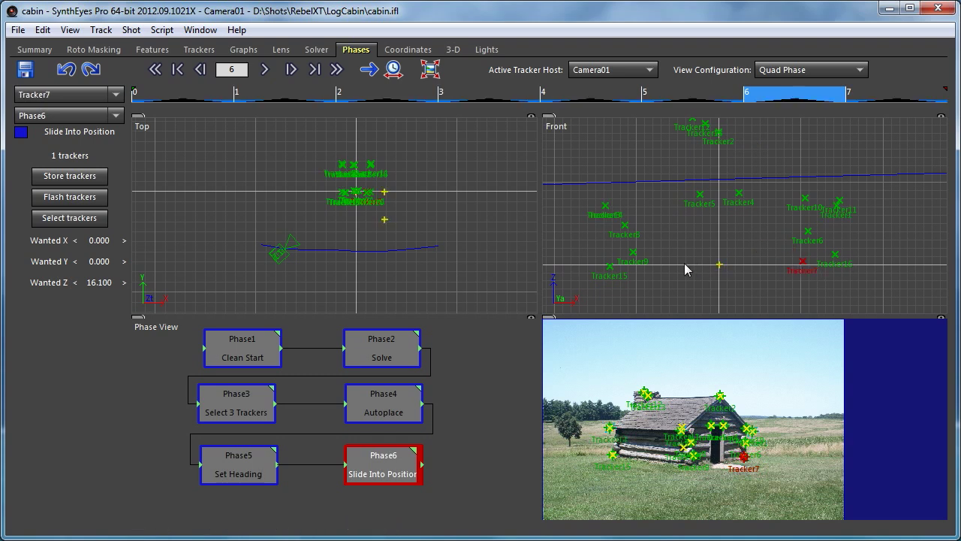
left_click(633, 252)
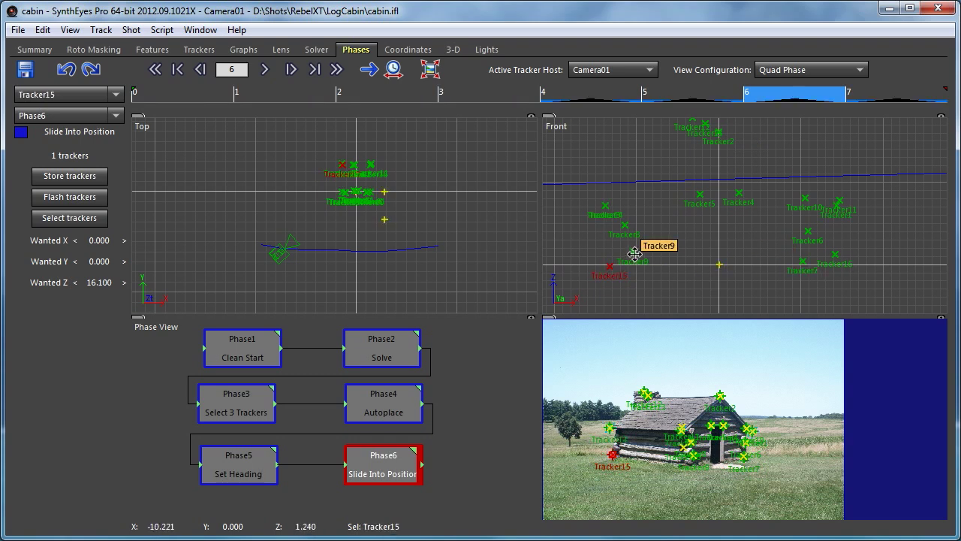
left_click(836, 256)
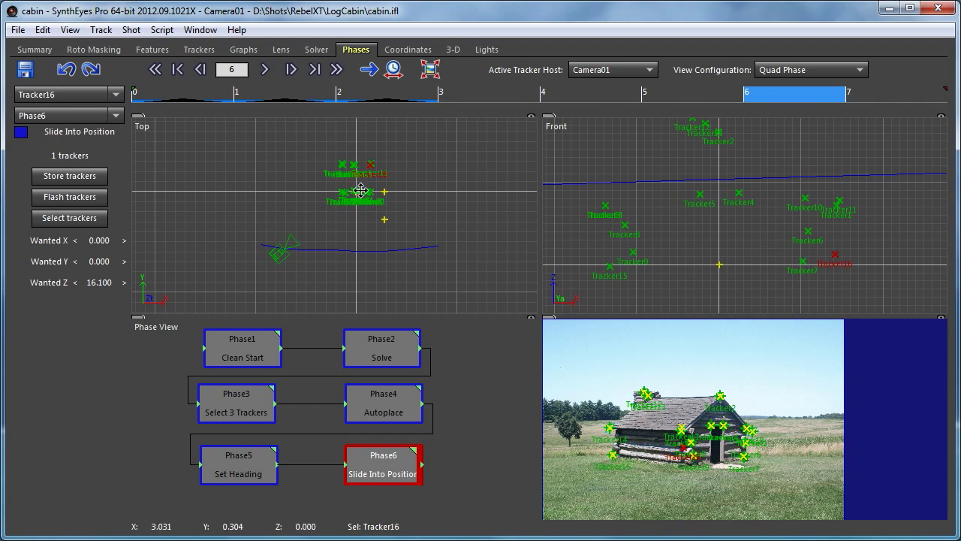
scroll(337, 169, "up", 5)
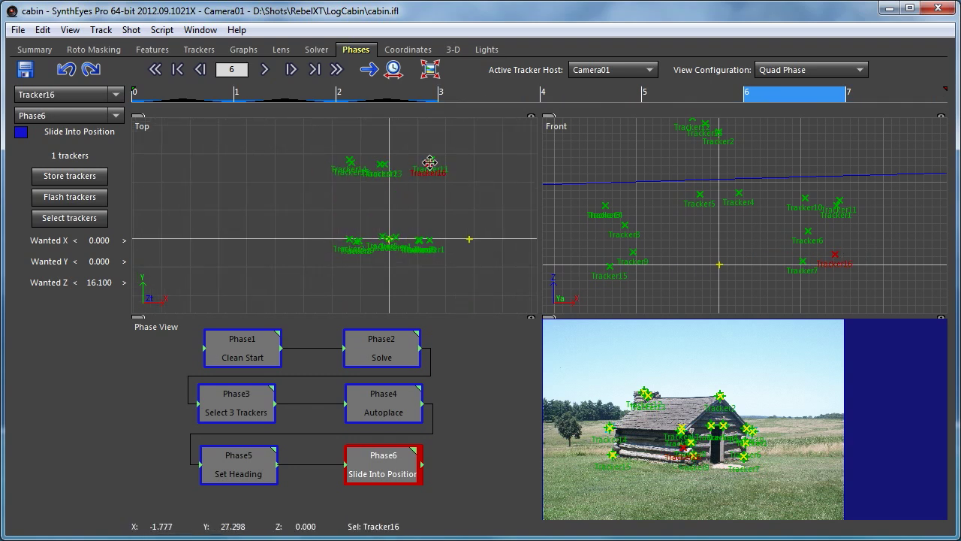